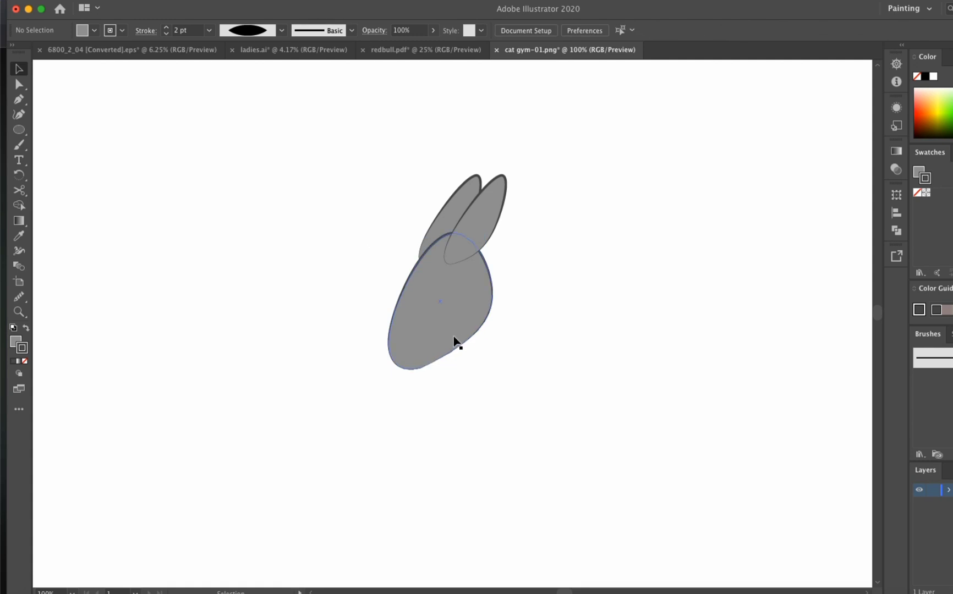
Duplicate the head shape into the empty area beside the drawing and stretch the copy taller
{"action": "left_click_drag", "start_coordinate": [453, 340], "coordinate": [653, 436]}
{"action": "left_click_drag", "start_coordinate": [586, 520], "coordinate": [637, 470]}
{"action": "left_click_drag", "start_coordinate": [689, 394], "coordinate": [734, 421]}
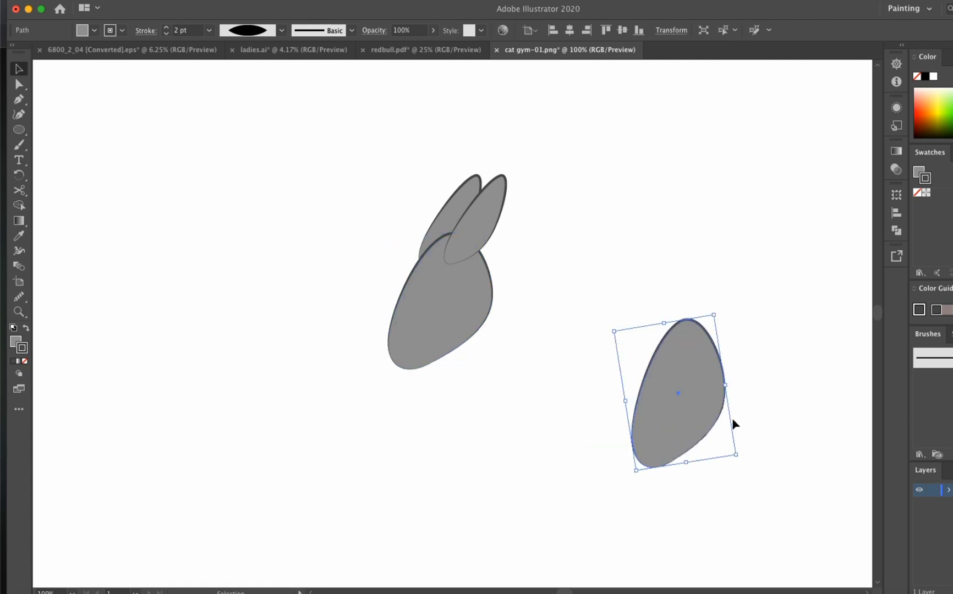
{"action": "left_click", "coordinate": [734, 421]}
Place the stretched copy overlapping the rear of the head and send it to the back
{"action": "left_click_drag", "start_coordinate": [673, 411], "coordinate": [469, 387]}
{"action": "right_click", "coordinate": [468, 329]}
{"action": "mouse_move", "coordinate": [572, 549]}
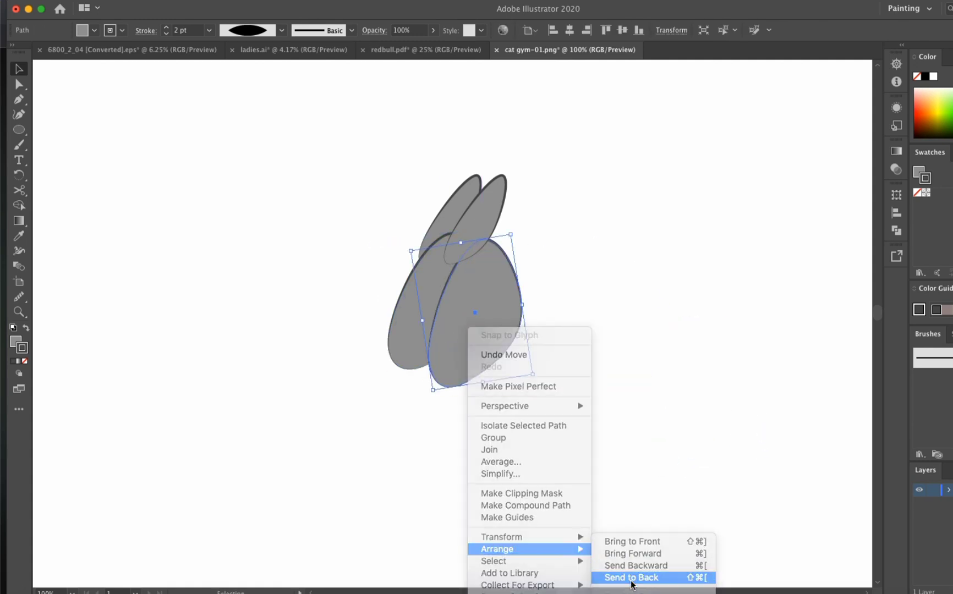
{"action": "left_click", "coordinate": [633, 575]}
Enlarge and rotate the shape behind the head to form a neck sloping down to the right
{"action": "left_click_drag", "start_coordinate": [509, 300], "coordinate": [591, 370]}
{"action": "left_click_drag", "start_coordinate": [517, 475], "coordinate": [550, 367]}
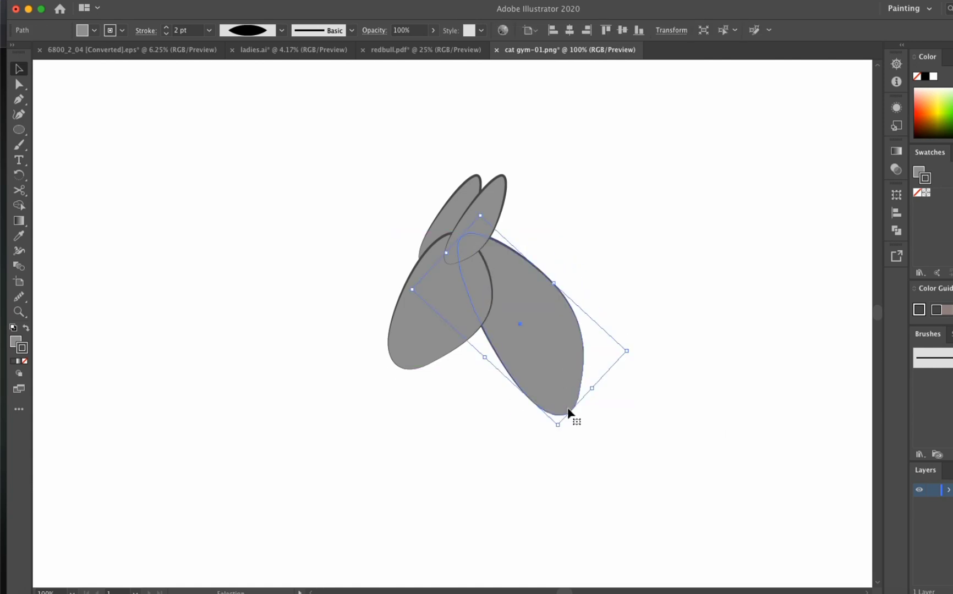
{"action": "left_click_drag", "start_coordinate": [574, 420], "coordinate": [549, 432]}
{"action": "left_click", "coordinate": [618, 361]}
{"action": "scroll", "coordinate": [422, 376], "scroll_direction": "right", "scroll_amount": 2}
{"action": "left_click", "coordinate": [507, 366]}
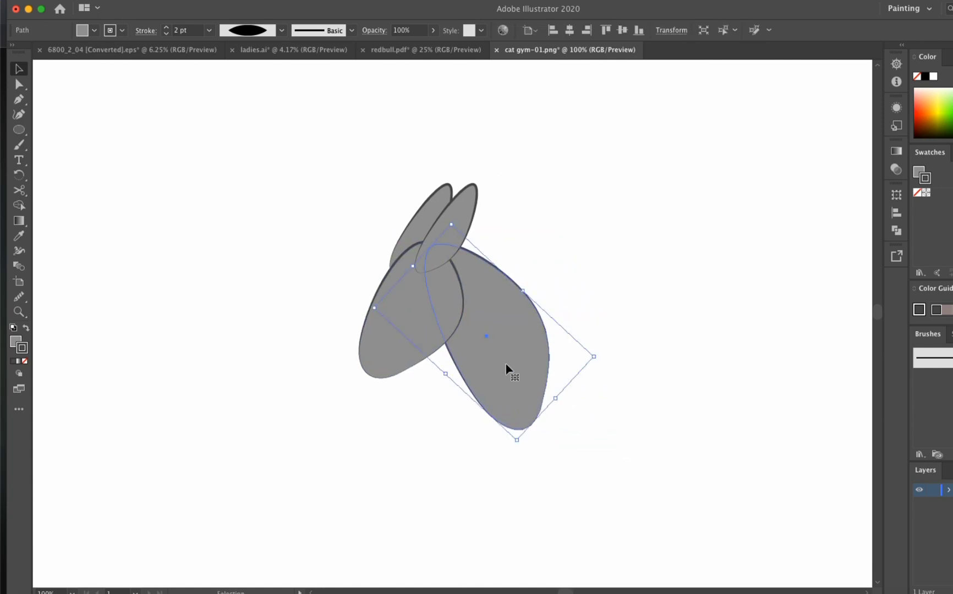
Rotate a duplicate of the neck shape downward as the chest, about 37 × 60 mm, and send it to the back
{"action": "left_click_drag", "start_coordinate": [591, 355], "coordinate": [500, 481]}
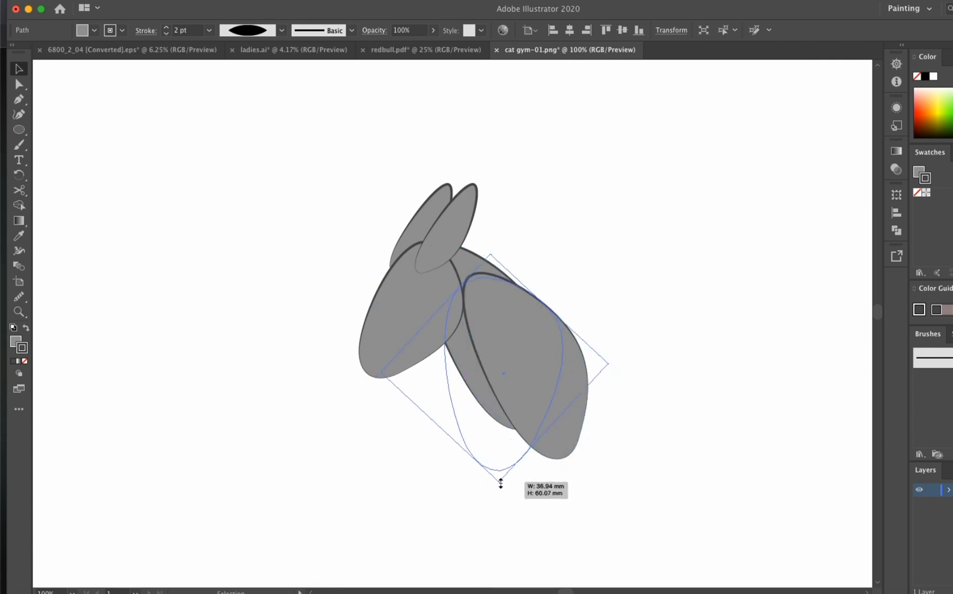
{"action": "right_click", "coordinate": [501, 330]}
{"action": "mouse_move", "coordinate": [557, 546]}
{"action": "left_click", "coordinate": [691, 577]}
{"action": "left_click", "coordinate": [608, 461]}
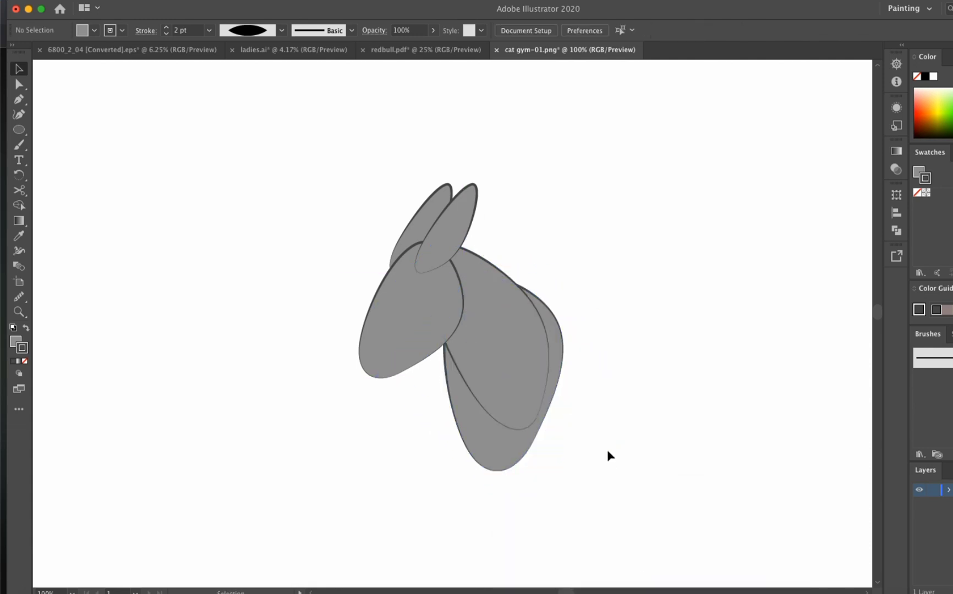
Rotate the far ear to stand more upright, apart from the near ear
{"action": "left_click", "coordinate": [428, 221]}
{"action": "left_click_drag", "start_coordinate": [460, 275], "coordinate": [487, 230]}
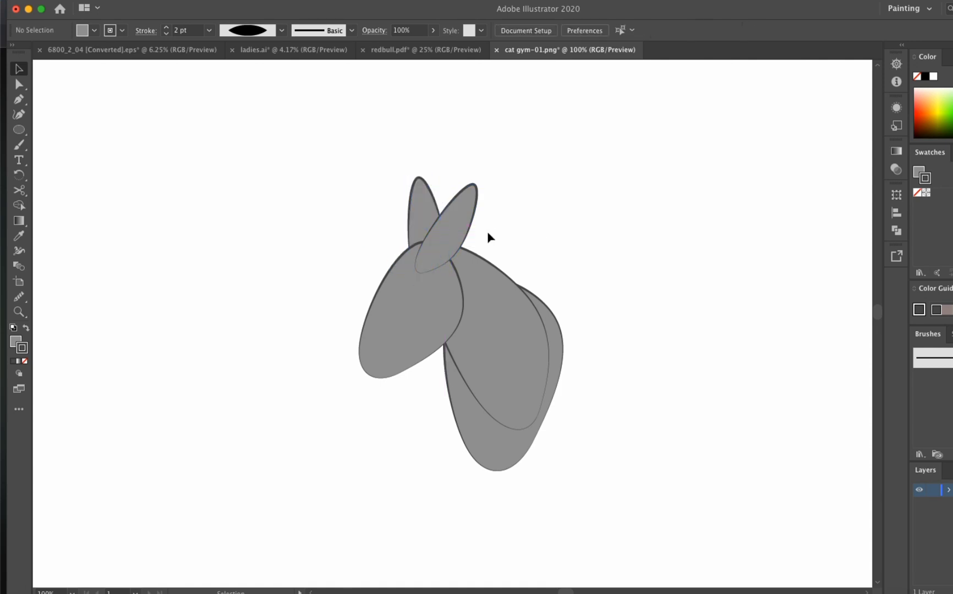
{"action": "left_click", "coordinate": [607, 227]}
Duplicate the head shape in front of the animal, then rotate and flatten the copy into a low, rounded muzzle shape
{"action": "scroll", "coordinate": [607, 227], "scroll_direction": "down", "scroll_amount": 1}
{"action": "scroll", "coordinate": [607, 227], "scroll_direction": "left", "scroll_amount": 1}
{"action": "left_click", "coordinate": [427, 318]}
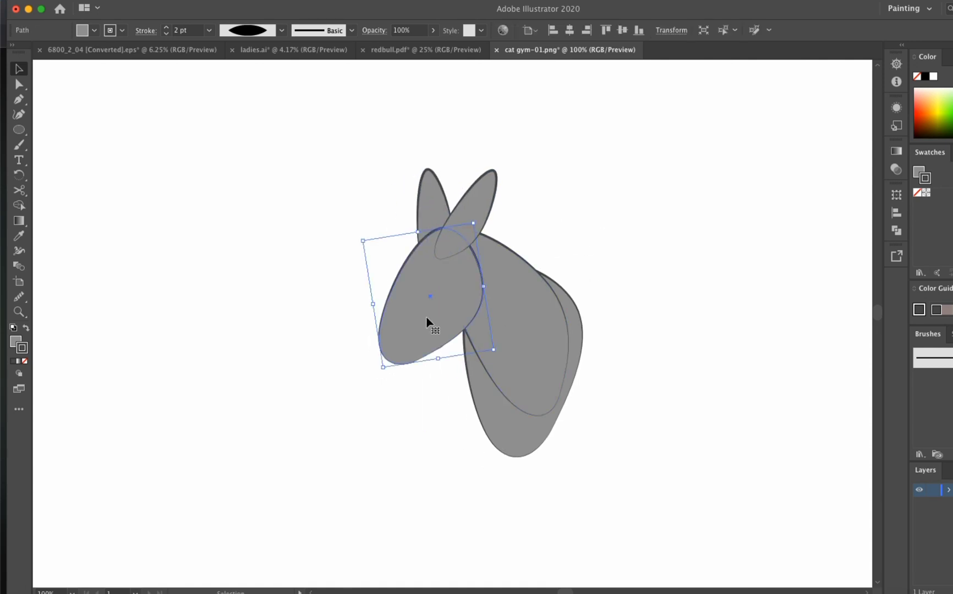
{"action": "left_click_drag", "start_coordinate": [429, 321], "coordinate": [279, 368], "text": "alt"}
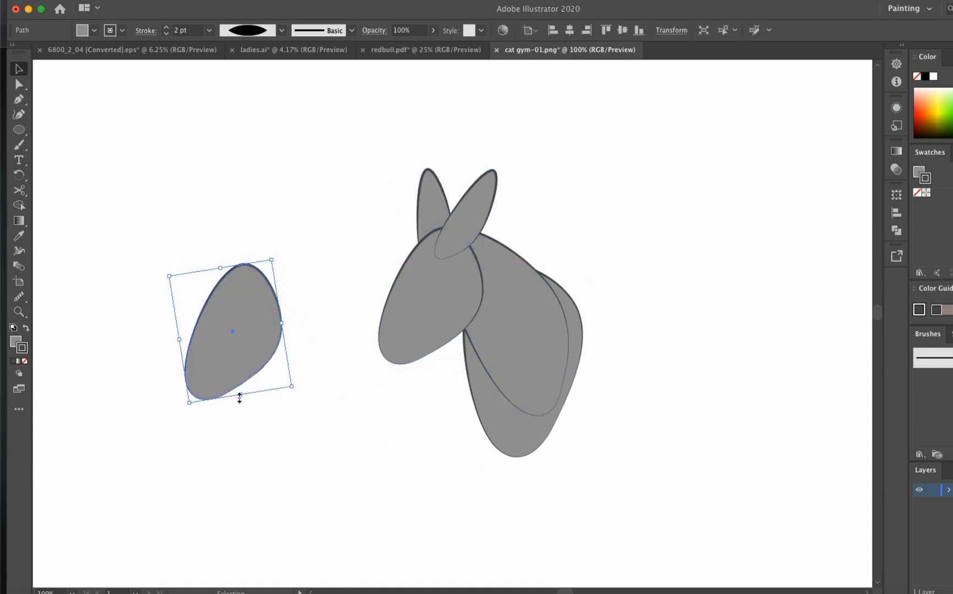
{"action": "mouse_move", "coordinate": [239, 397]}
{"action": "left_mouse_down"}
{"action": "mouse_move", "coordinate": [262, 396]}
{"action": "mouse_move", "coordinate": [240, 399]}
{"action": "left_mouse_up"}
{"action": "left_click_drag", "start_coordinate": [289, 318], "coordinate": [309, 358]}
{"action": "left_click_drag", "start_coordinate": [148, 322], "coordinate": [193, 326]}
Duplicate the far ear beside the muzzle shape and stretch both shapes taller
{"action": "left_click", "coordinate": [422, 197]}
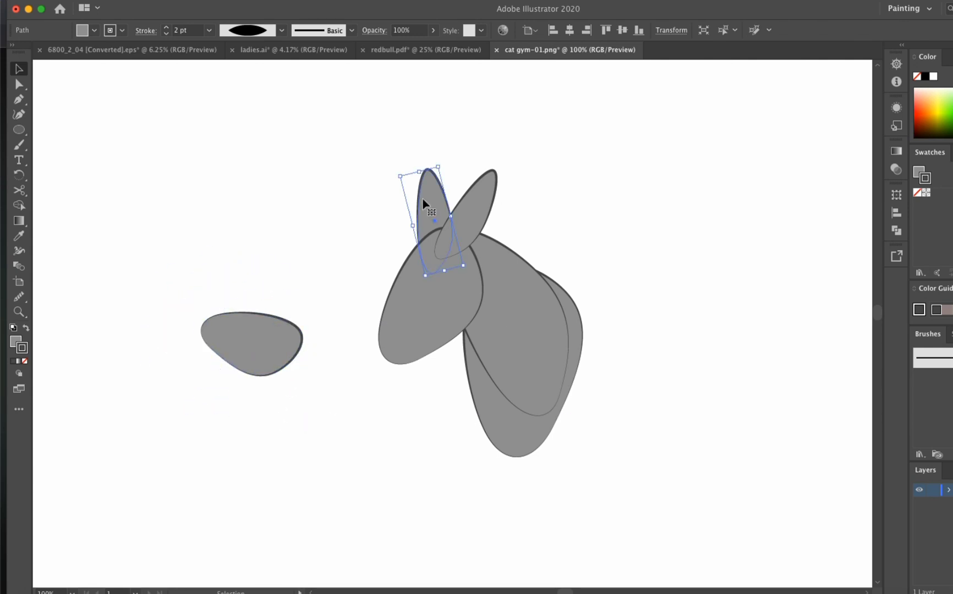
{"action": "left_click_drag", "start_coordinate": [427, 200], "coordinate": [172, 333], "text": "alt"}
{"action": "left_click", "coordinate": [248, 344], "text": "shift"}
{"action": "left_click_drag", "start_coordinate": [227, 393], "coordinate": [226, 449]}
{"action": "left_click", "coordinate": [326, 387]}
{"action": "left_click_drag", "start_coordinate": [326, 388], "coordinate": [158, 375]}
{"action": "left_click", "coordinate": [158, 375], "text": "shift"}
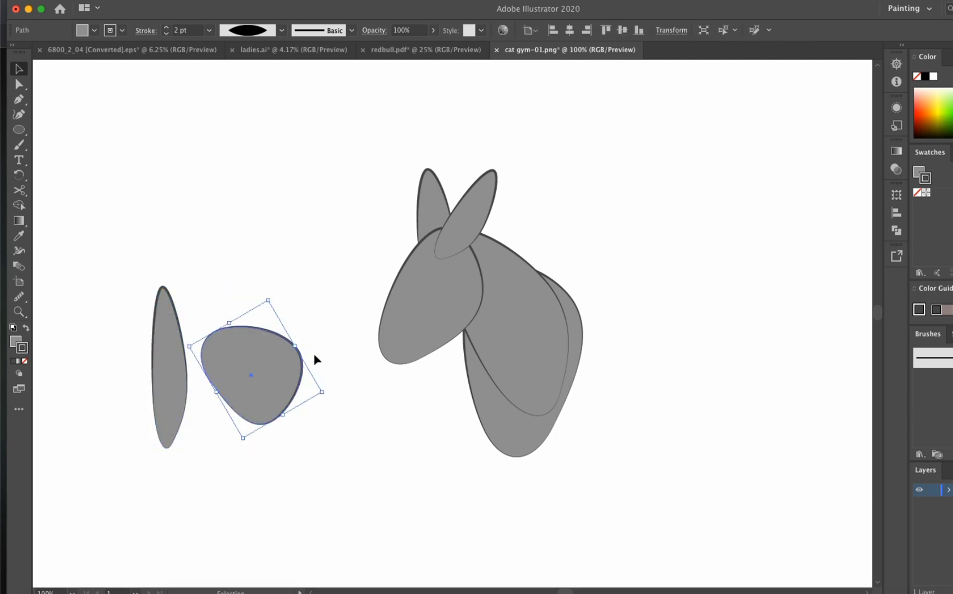
Rotate the muzzle shape so its narrow end faces forward, and delete the stretched ear copy
{"action": "left_click_drag", "start_coordinate": [315, 358], "coordinate": [330, 388]}
{"action": "left_click_drag", "start_coordinate": [108, 342], "coordinate": [234, 390]}
{"action": "left_click_drag", "start_coordinate": [152, 368], "coordinate": [176, 376]}
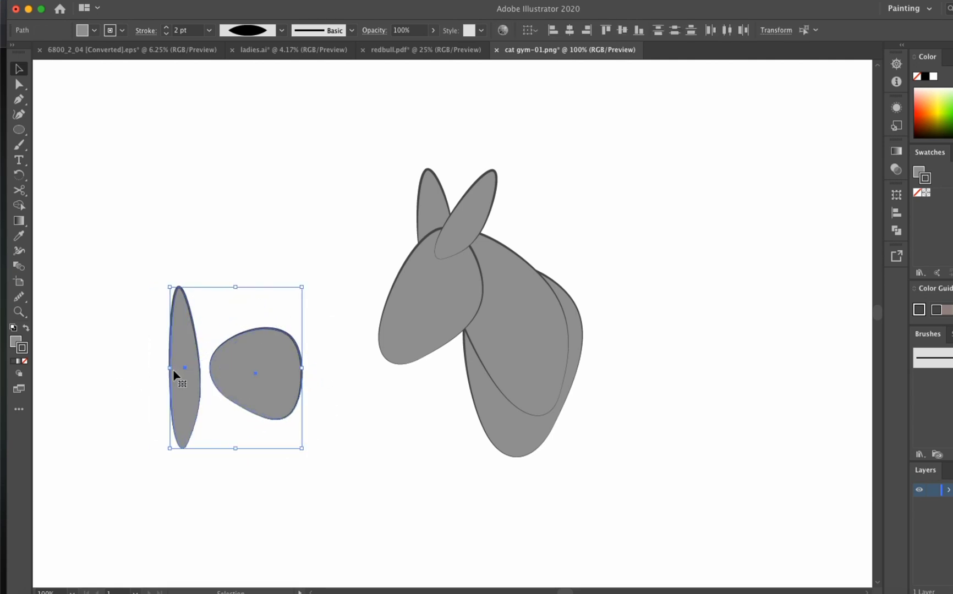
{"action": "key", "text": "ctrl+shift+a"}
{"action": "left_click", "coordinate": [179, 383]}
{"action": "key", "text": "Delete"}
Shrink and tilt the muzzle shape and fit it over the lower front end of the head
{"action": "left_click_drag", "start_coordinate": [259, 374], "coordinate": [337, 328]}
{"action": "left_click_drag", "start_coordinate": [397, 343], "coordinate": [353, 359]}
{"action": "left_click", "coordinate": [421, 364]}
{"action": "key", "text": "ctrl+z"}
{"action": "left_click", "coordinate": [361, 396]}
{"action": "left_click", "coordinate": [385, 353]}
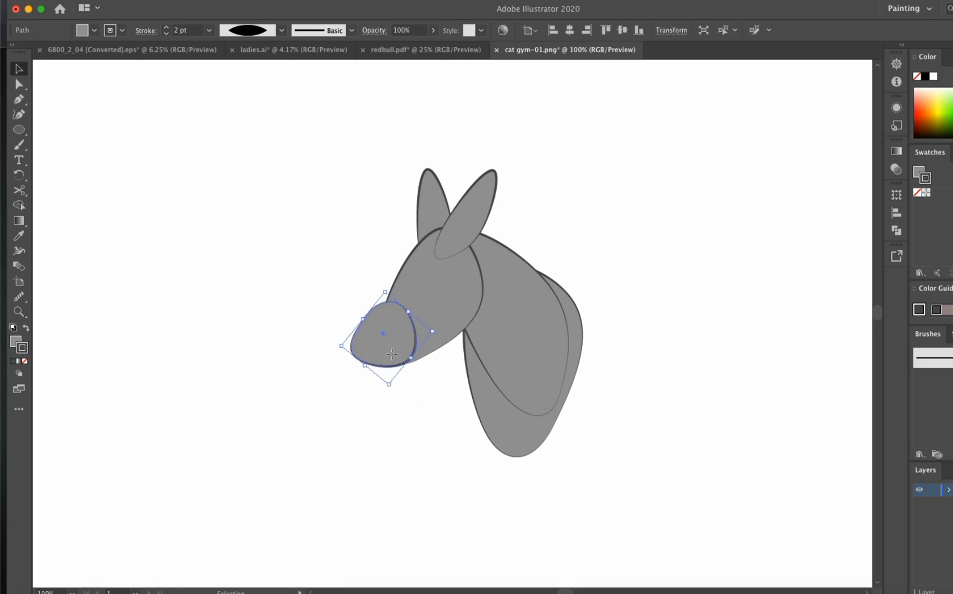
{"action": "left_click_drag", "start_coordinate": [393, 393], "coordinate": [391, 395]}
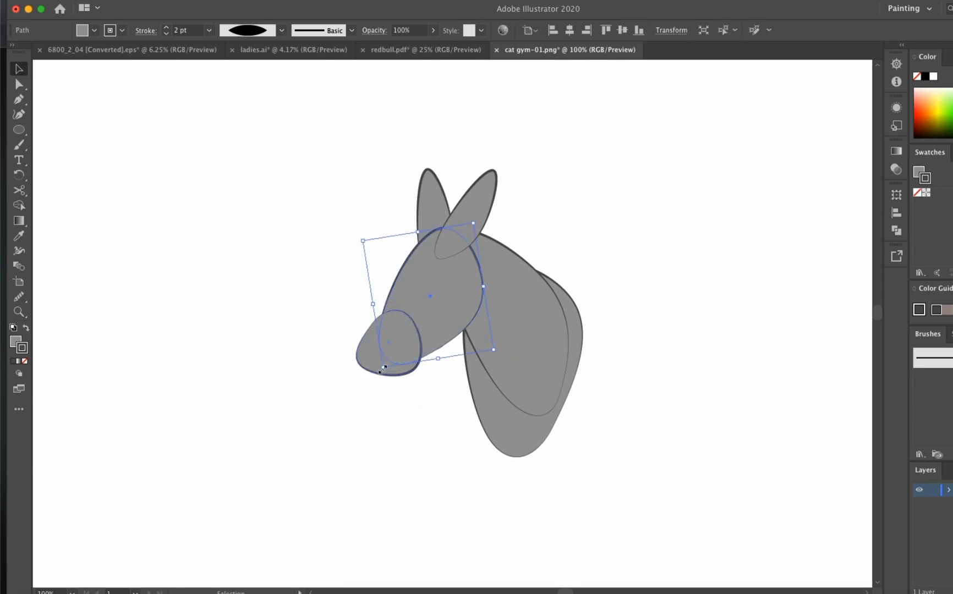
{"action": "left_click", "coordinate": [379, 400]}
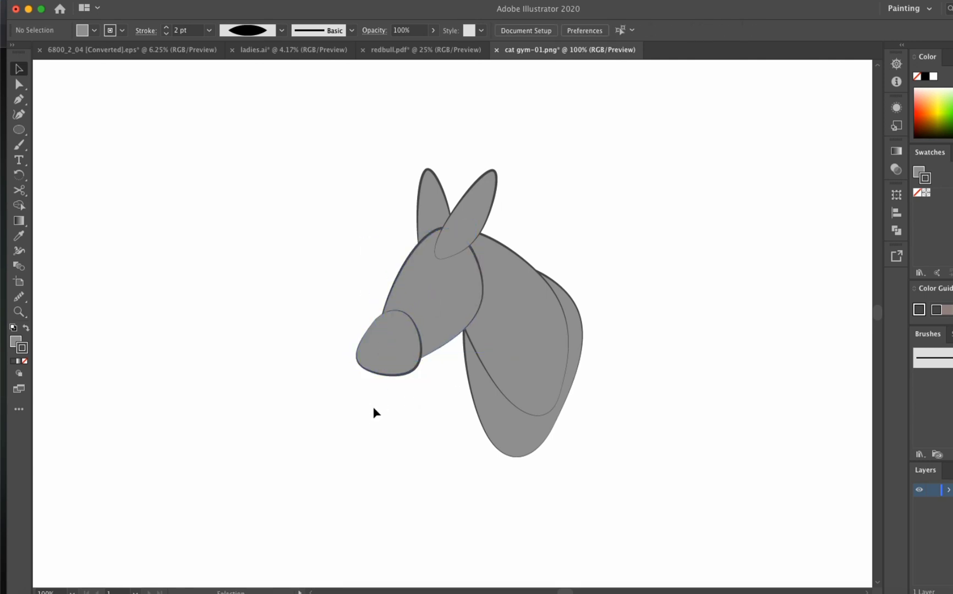
Duplicate the muzzle slightly lower as a lower lip and send the copy behind it
{"action": "left_click", "coordinate": [397, 370]}
{"action": "left_click_drag", "start_coordinate": [388, 380], "coordinate": [389, 380]}
{"action": "right_click", "coordinate": [389, 381]}
{"action": "left_click", "coordinate": [545, 577]}
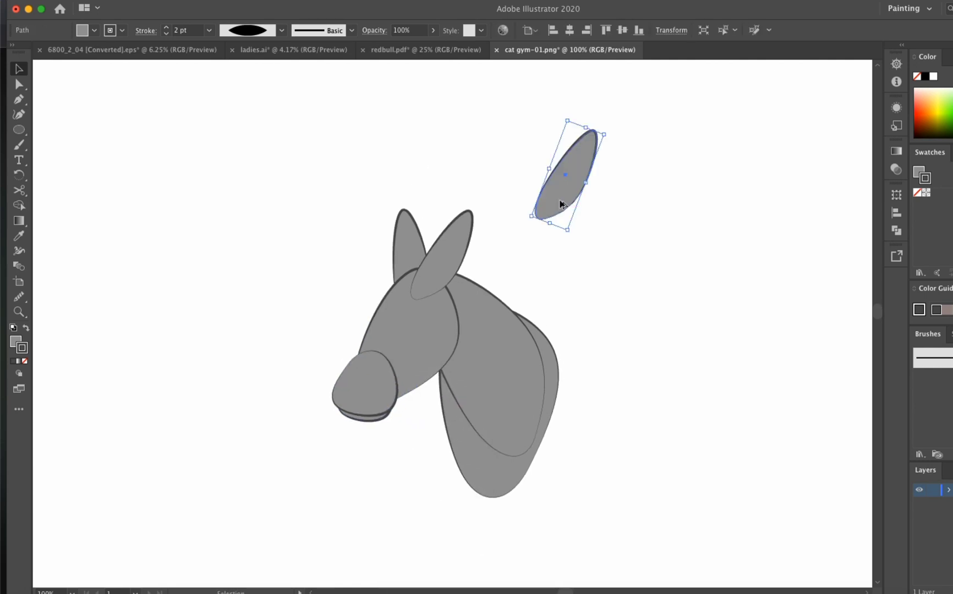
Shrink a copied ear shape into a small rounded eye and place it on the head below the near ear
{"action": "mouse_move", "coordinate": [559, 202]}
{"action": "left_mouse_down"}
{"action": "mouse_move", "coordinate": [654, 323]}
{"action": "mouse_move", "coordinate": [693, 270]}
{"action": "mouse_move", "coordinate": [691, 253]}
{"action": "mouse_move", "coordinate": [687, 267]}
{"action": "left_mouse_up"}
{"action": "left_click", "coordinate": [687, 267]}
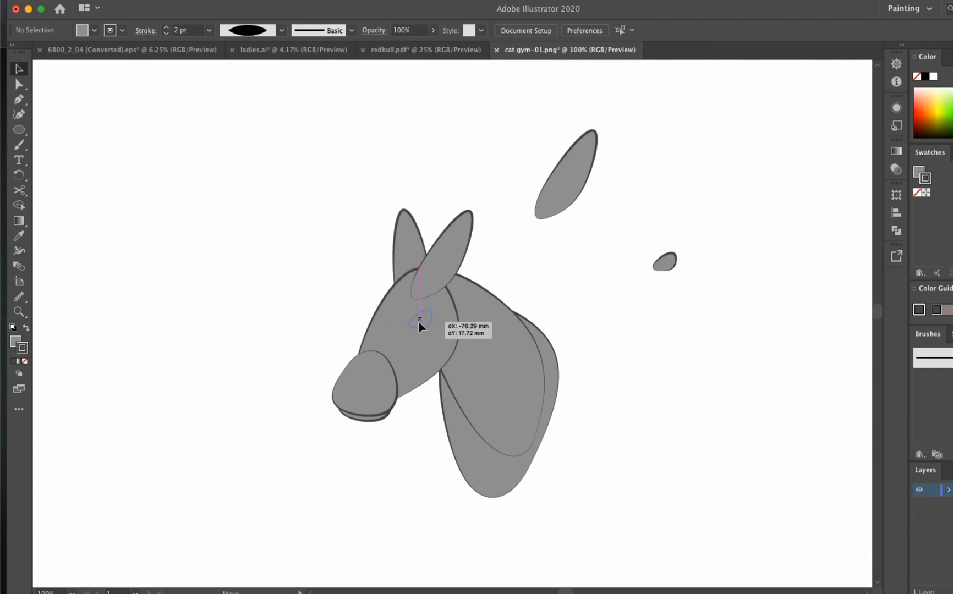
{"action": "left_click_drag", "start_coordinate": [419, 323], "coordinate": [418, 322]}
{"action": "left_click", "coordinate": [267, 366]}
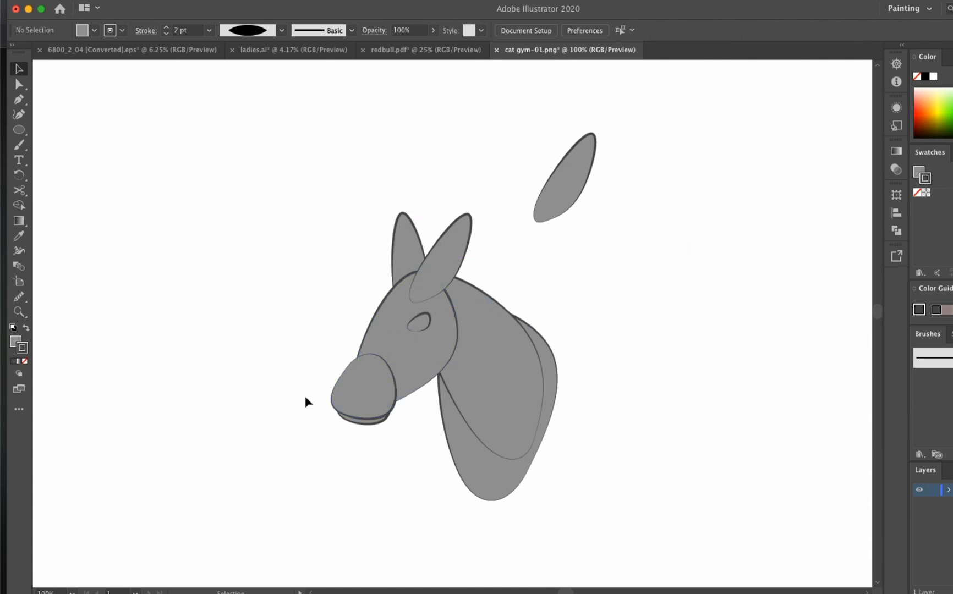
Reshape a duplicated shape into a narrow tilted teardrop and place it along the front of the face
{"action": "left_click_drag", "start_coordinate": [383, 352], "coordinate": [234, 320]}
{"action": "left_click_drag", "start_coordinate": [292, 366], "coordinate": [224, 390]}
{"action": "left_click_drag", "start_coordinate": [219, 323], "coordinate": [226, 357]}
{"action": "left_click_drag", "start_coordinate": [195, 330], "coordinate": [283, 333]}
{"action": "left_click_drag", "start_coordinate": [297, 385], "coordinate": [372, 342]}
Duplicate the neck shape slightly higher and further forward as a mane, and send it to the back
{"action": "left_click", "coordinate": [279, 360]}
{"action": "scroll", "coordinate": [279, 360], "scroll_direction": "up", "scroll_amount": 2}
{"action": "left_click", "coordinate": [491, 365]}
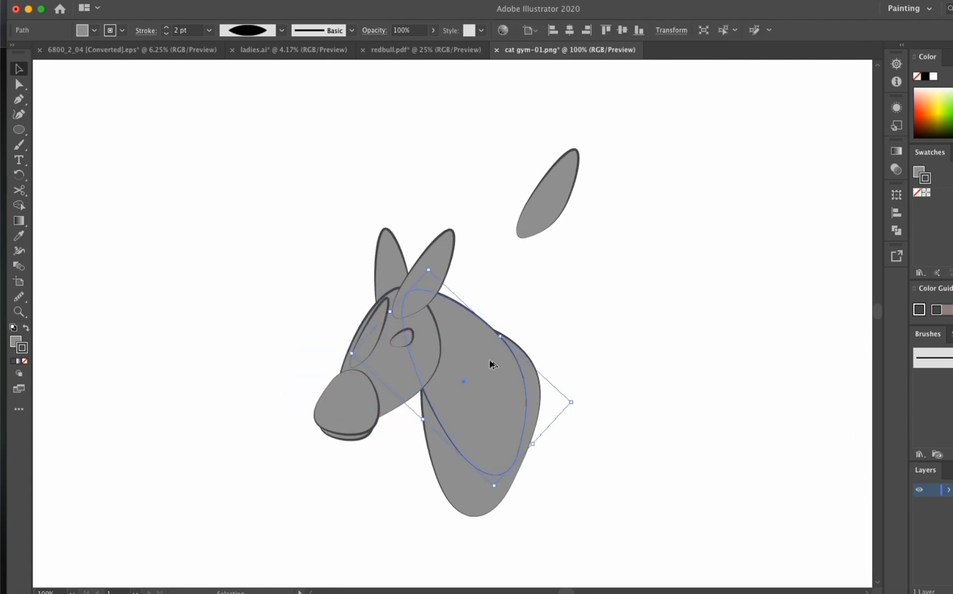
{"action": "left_click_drag", "start_coordinate": [492, 365], "coordinate": [483, 344]}
{"action": "right_click", "coordinate": [483, 345]}
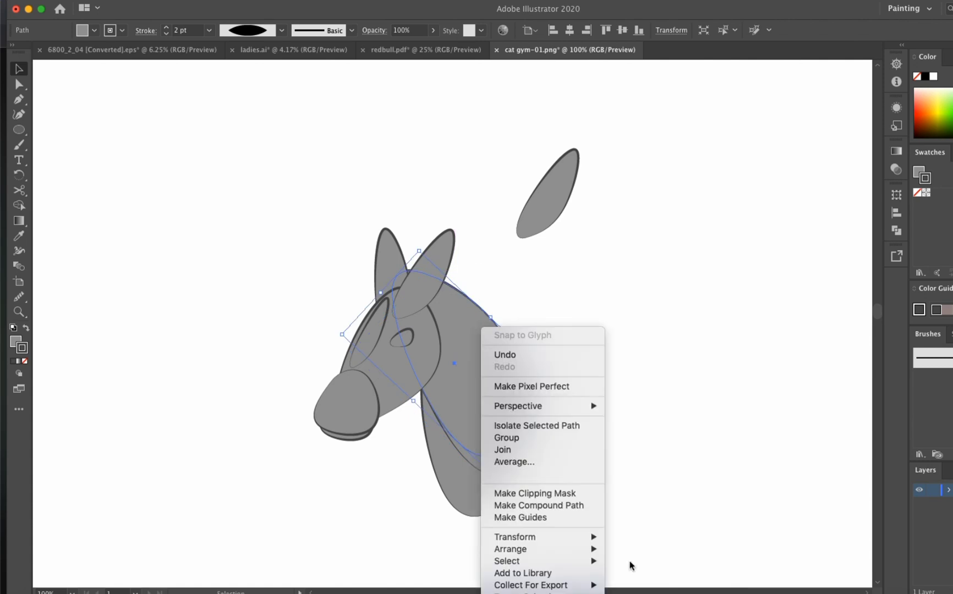
{"action": "mouse_move", "coordinate": [510, 547]}
{"action": "left_click", "coordinate": [633, 566]}
Send the far ear behind the mane shape
{"action": "left_click", "coordinate": [392, 273]}
{"action": "right_click", "coordinate": [392, 273]}
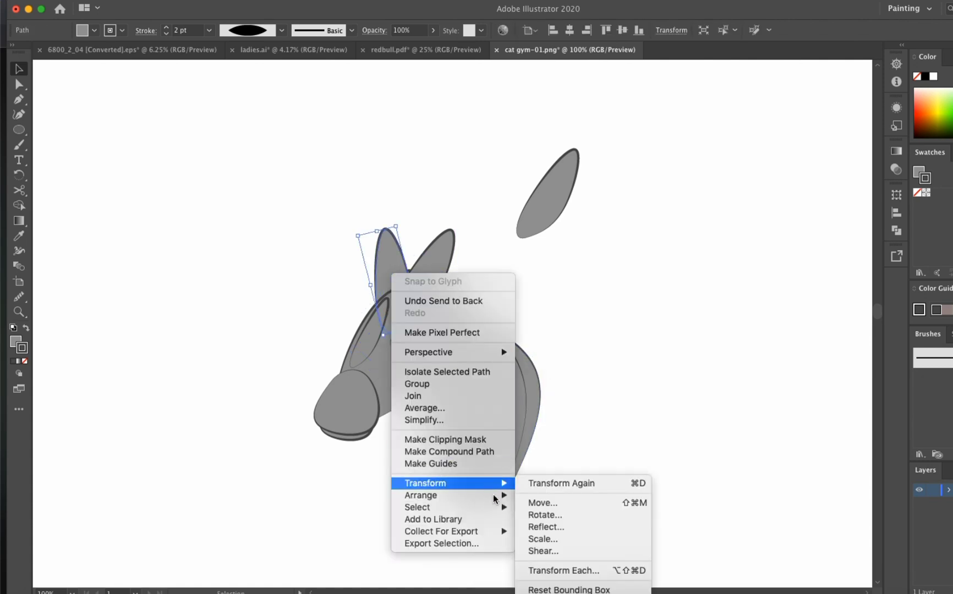
{"action": "left_click", "coordinate": [578, 449]}
Rotate the mane shape slightly to follow the neck and send the chest shape to the back
{"action": "left_click", "coordinate": [476, 305]}
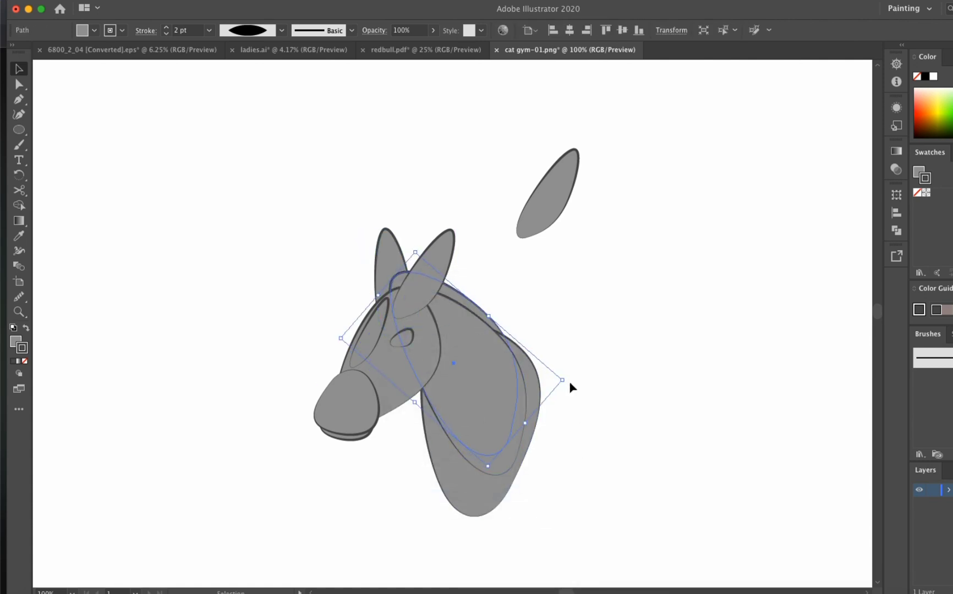
{"action": "left_click", "coordinate": [569, 375]}
{"action": "right_click", "coordinate": [459, 476]}
{"action": "mouse_move", "coordinate": [489, 548]}
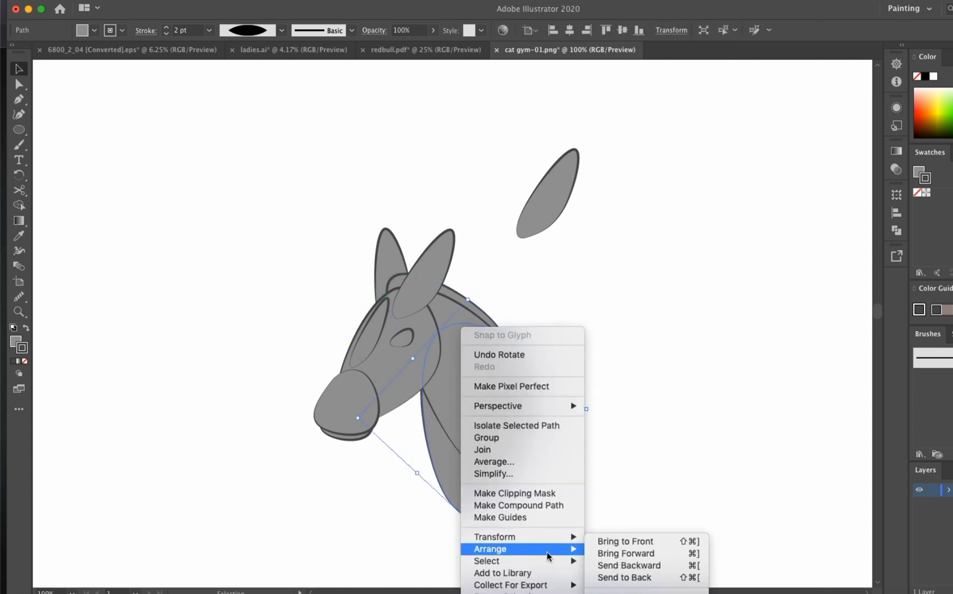
{"action": "left_click", "coordinate": [633, 578]}
{"action": "left_click", "coordinate": [616, 501]}
Duplicate the eye shape onto the muzzle for the nostrils and reflect the copy at its front edge
{"action": "left_click_drag", "start_coordinate": [404, 338], "coordinate": [337, 391]}
{"action": "right_click", "coordinate": [337, 391]}
{"action": "mouse_move", "coordinate": [383, 534]}
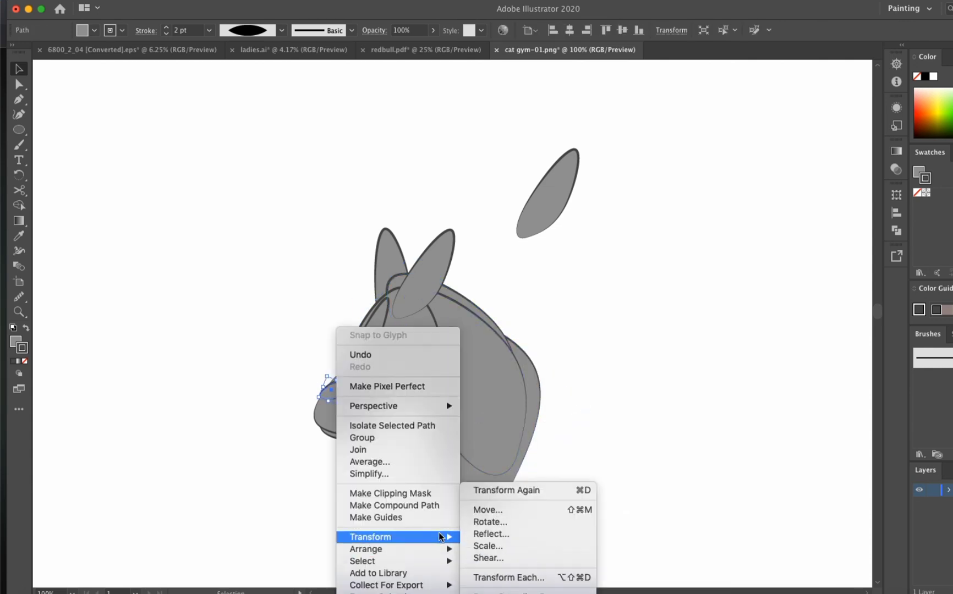
{"action": "left_click", "coordinate": [501, 533]}
{"action": "key", "text": "Return"}
Rotate and narrow the far nostril so it sits upright on the muzzle's front edge
{"action": "key", "text": "super+equal"}
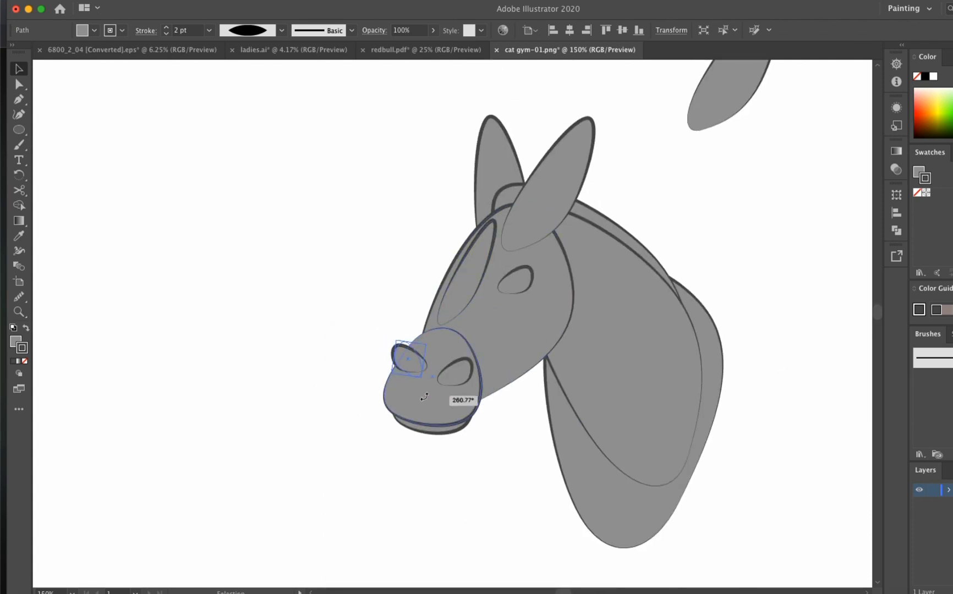
{"action": "left_click_drag", "start_coordinate": [424, 396], "coordinate": [426, 390]}
{"action": "mouse_move", "coordinate": [427, 358]}
{"action": "left_mouse_down"}
{"action": "mouse_move", "coordinate": [435, 364]}
{"action": "mouse_move", "coordinate": [412, 360]}
{"action": "left_mouse_up"}
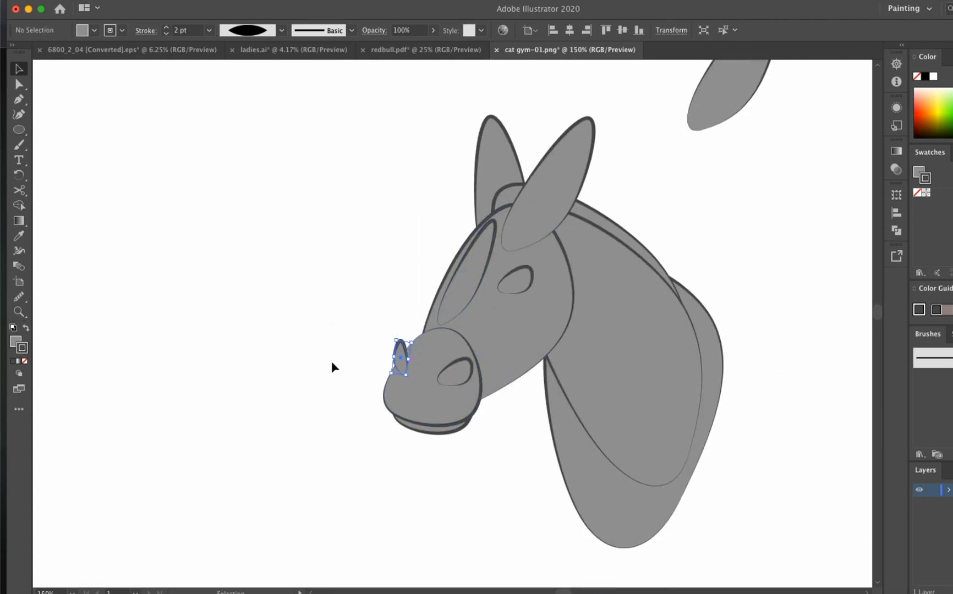
{"action": "left_click", "coordinate": [375, 357]}
Place a smaller duplicate of the eye inside it as the pupil, and swap the pupil's fill and stroke colours
{"action": "scroll", "coordinate": [324, 359], "scroll_direction": "right", "scroll_amount": 3}
{"action": "key", "text": "super+equal"}
{"action": "left_click", "coordinate": [414, 284]}
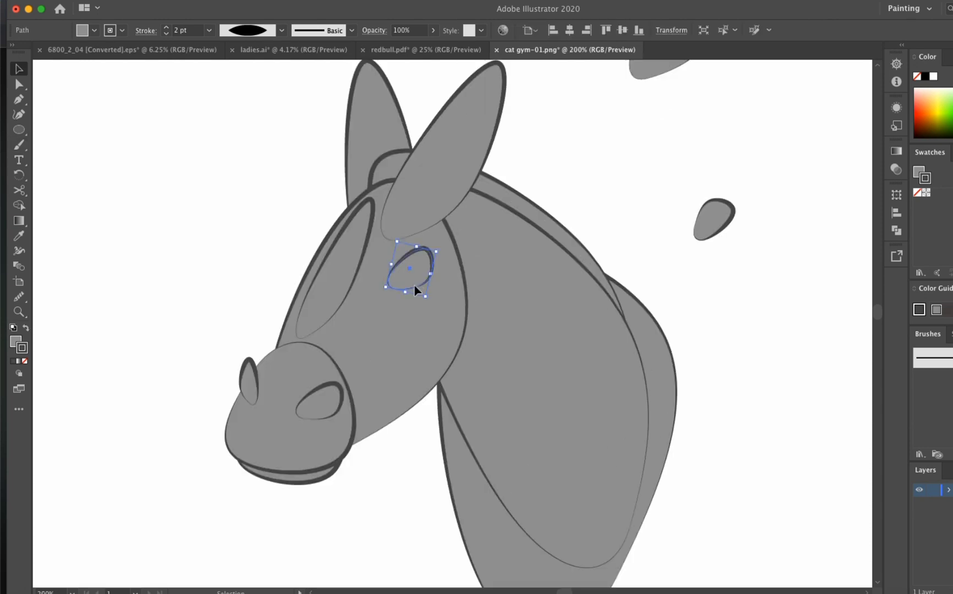
{"action": "left_click_drag", "start_coordinate": [417, 327], "coordinate": [414, 319]}
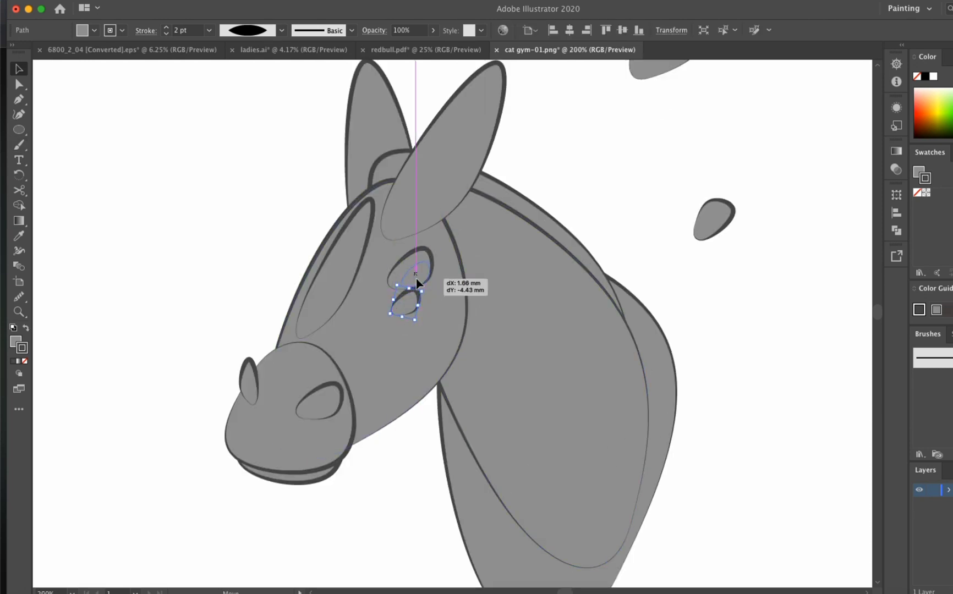
{"action": "key", "text": "shift+x"}
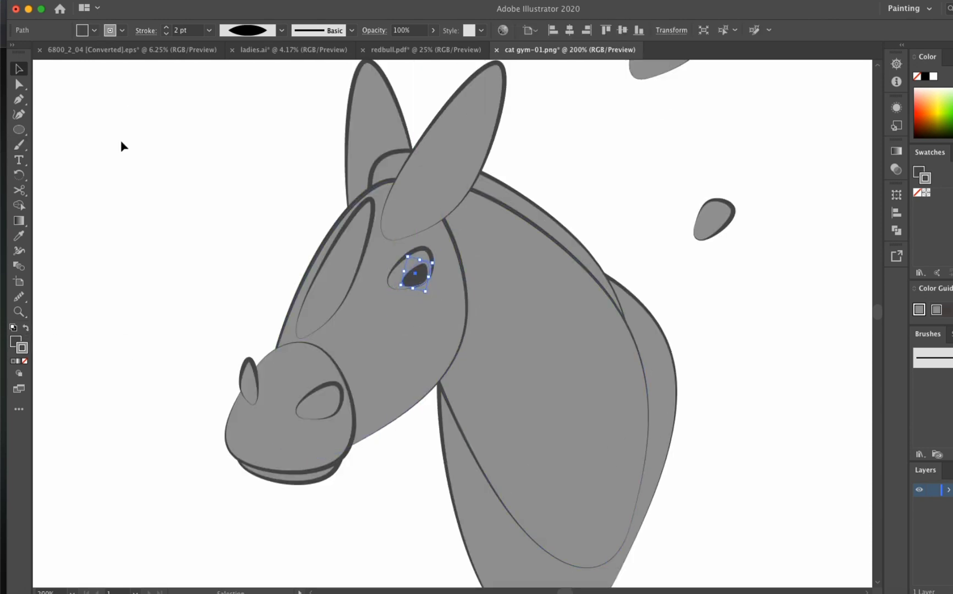
Duplicate the eye outline below the eye, then rotate and enlarge the copy into a cheek shape
{"action": "key", "text": "super+equal"}
{"action": "left_click_drag", "start_coordinate": [478, 292], "coordinate": [458, 389]}
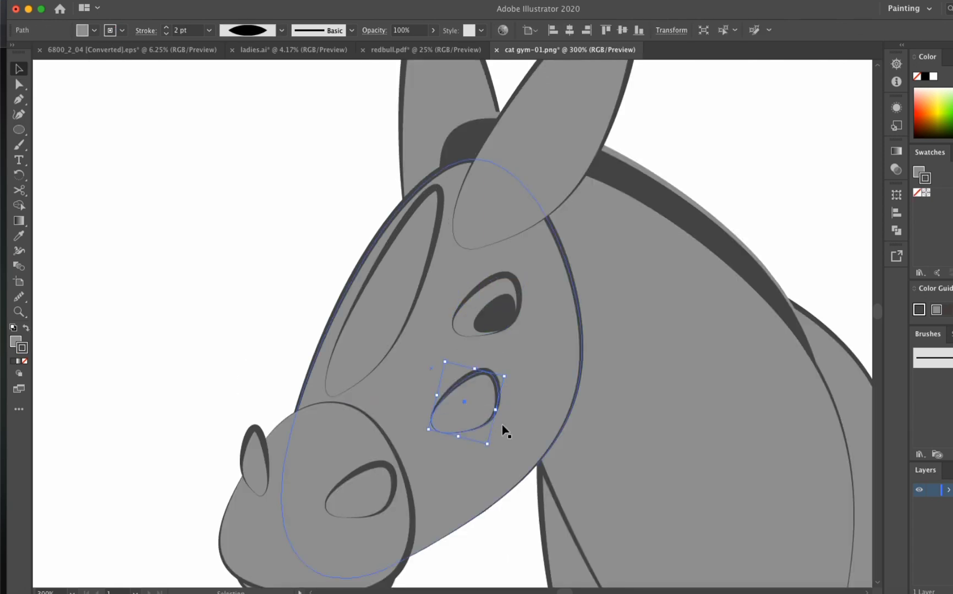
{"action": "left_click_drag", "start_coordinate": [502, 425], "coordinate": [519, 395]}
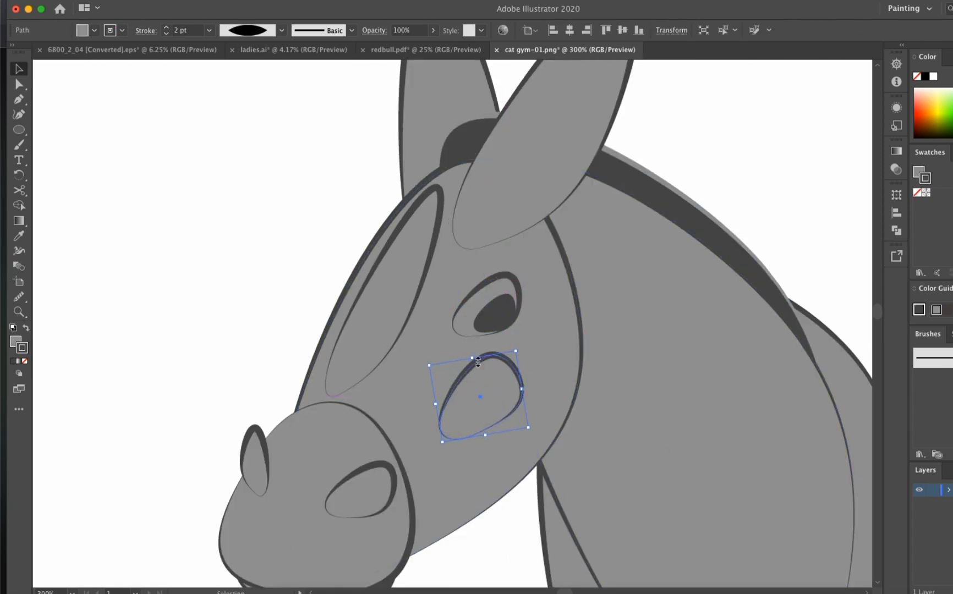
{"action": "left_click_drag", "start_coordinate": [485, 276], "coordinate": [509, 372]}
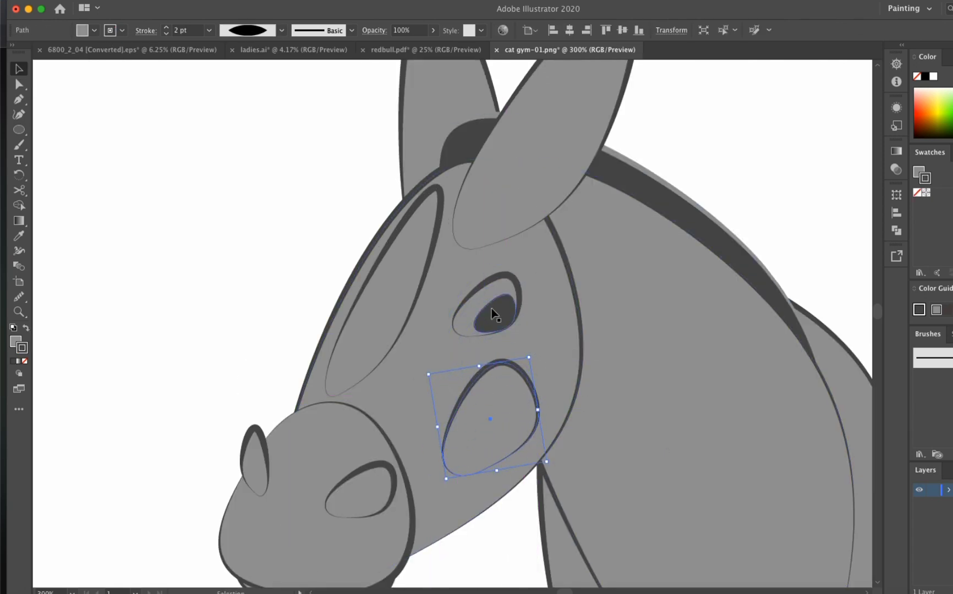
Scale the eye and pupil down together slightly and adjust the near ear's position
{"action": "left_click", "coordinate": [463, 308], "text": "shift"}
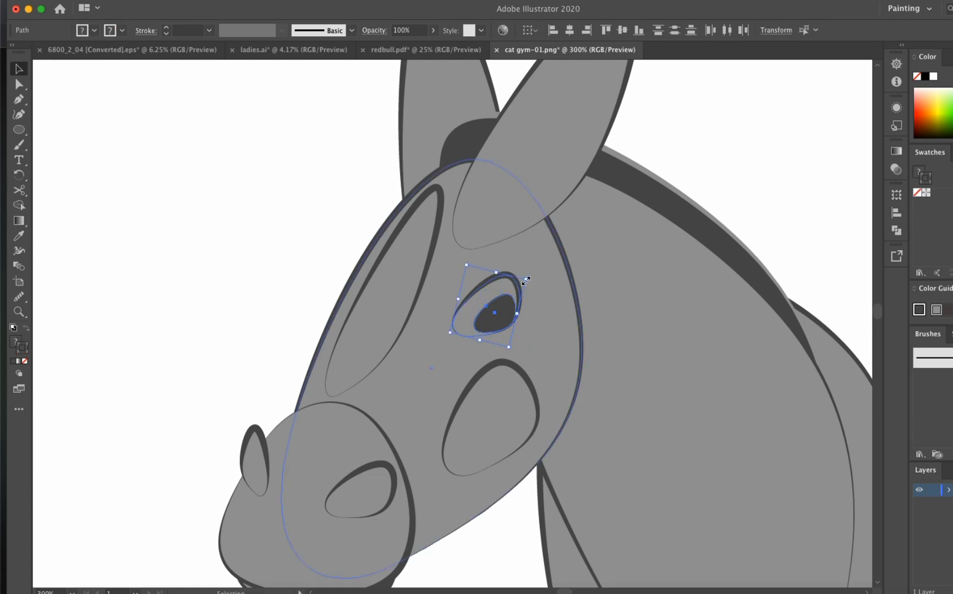
{"action": "left_click_drag", "start_coordinate": [526, 280], "coordinate": [516, 292]}
{"action": "left_click_drag", "start_coordinate": [500, 213], "coordinate": [500, 303]}
{"action": "right_click", "coordinate": [500, 303]}
{"action": "left_click", "coordinate": [165, 262]}
{"action": "key", "text": "super+z"}
{"action": "key", "text": "super+z"}
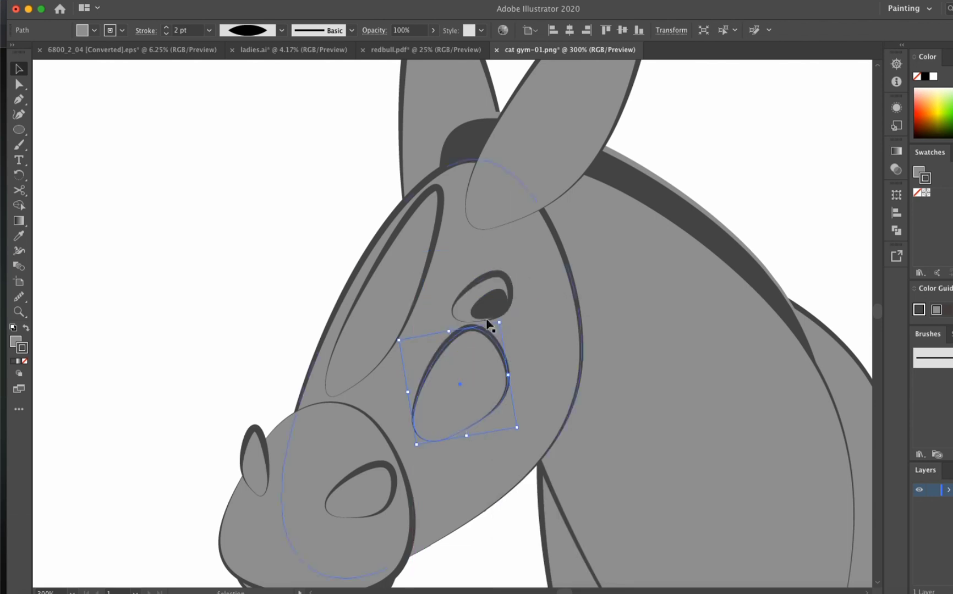
Change the stacking order of the shapes around the eye and cheek, and clear the selection
{"action": "right_click", "coordinate": [483, 302]}
{"action": "mouse_move", "coordinate": [573, 505]}
{"action": "left_click", "coordinate": [617, 505]}
{"action": "key", "text": "super+shift+a"}
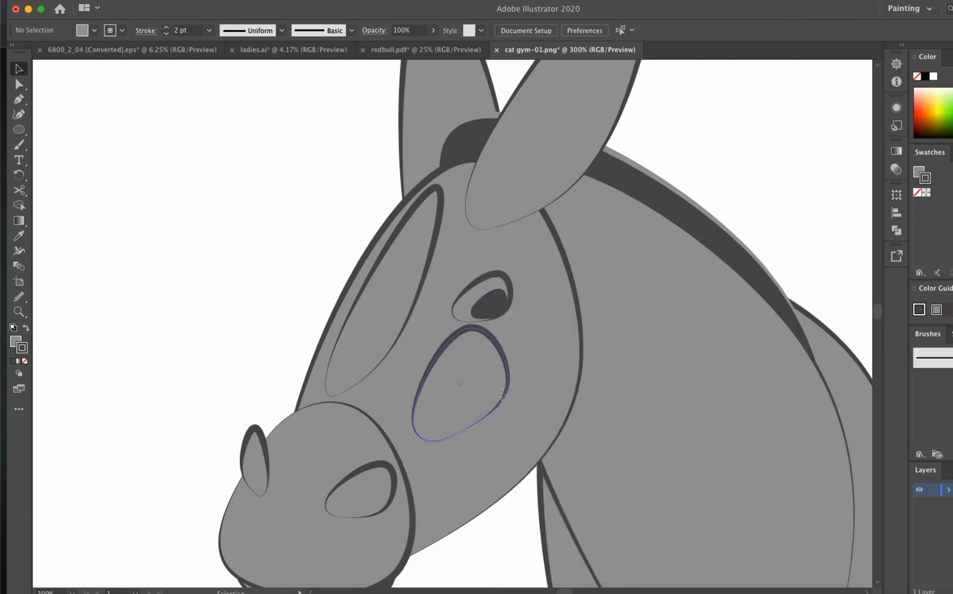
Move the cheek shape up so it surrounds the eye as a patch, and clear the selection
{"action": "left_click_drag", "start_coordinate": [502, 401], "coordinate": [471, 316]}
{"action": "key", "text": "super+minus"}
{"action": "left_click", "coordinate": [726, 209]}
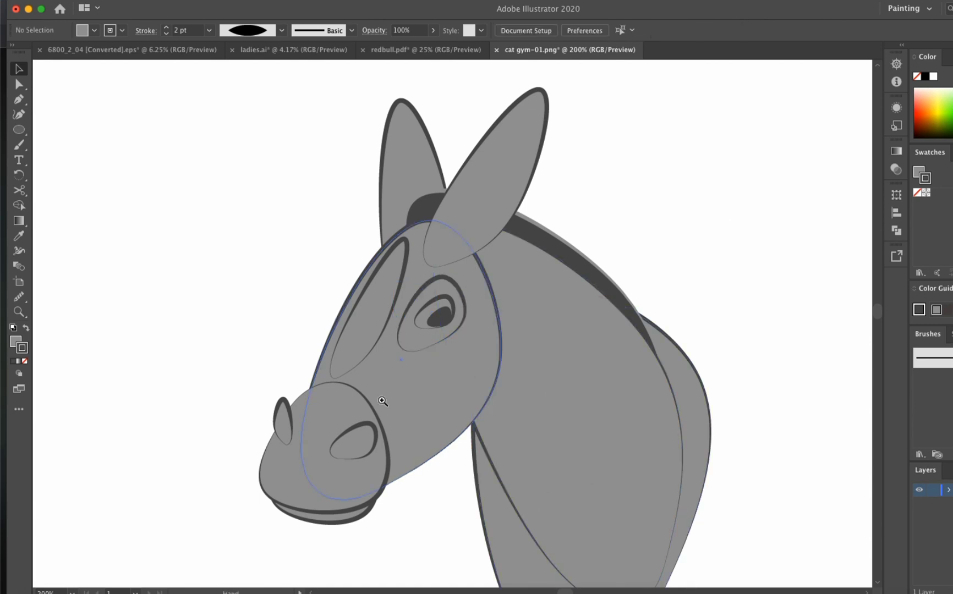
{"action": "scroll", "coordinate": [382, 402], "scroll_direction": "down", "scroll_amount": 4}
{"action": "scroll", "coordinate": [545, 307], "scroll_direction": "up", "scroll_amount": 3}
Fill the eye patch, forehead blaze and muzzle with one light grey
{"action": "left_click", "coordinate": [406, 280]}
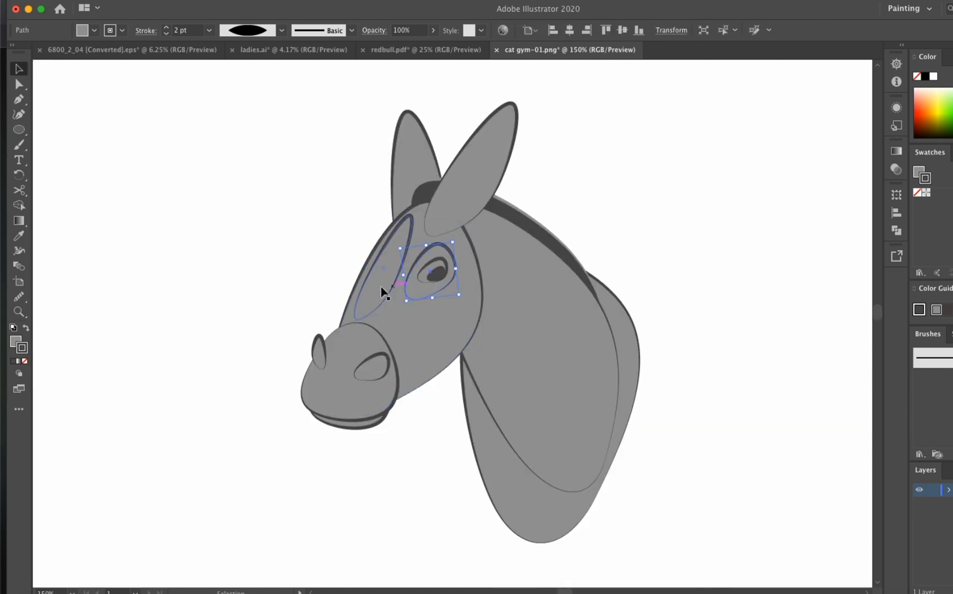
{"action": "left_click", "coordinate": [346, 371], "text": "shift"}
{"action": "left_click", "coordinate": [420, 296], "text": "shift"}
{"action": "double_click", "coordinate": [19, 346]}
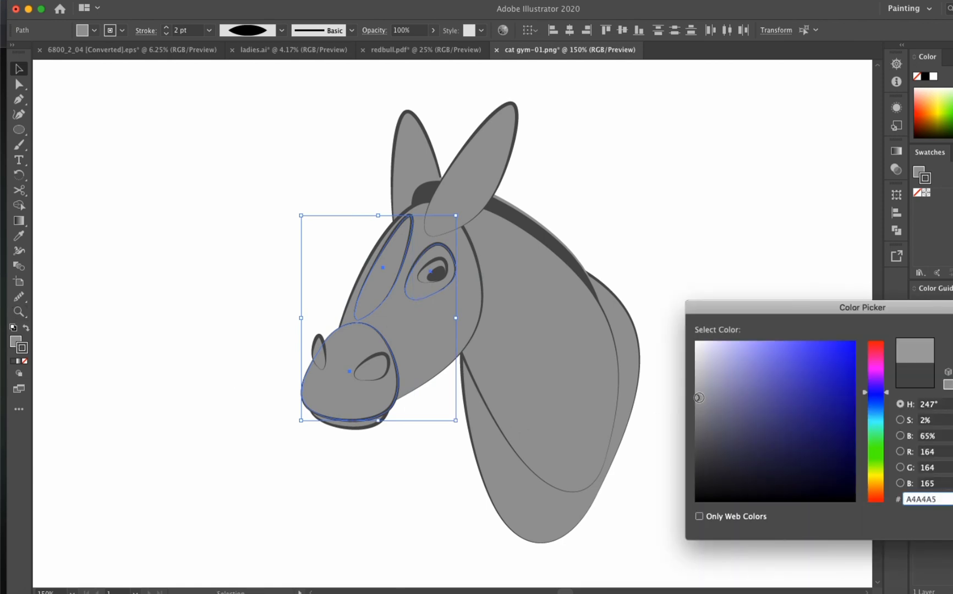
{"action": "key", "text": "Return"}
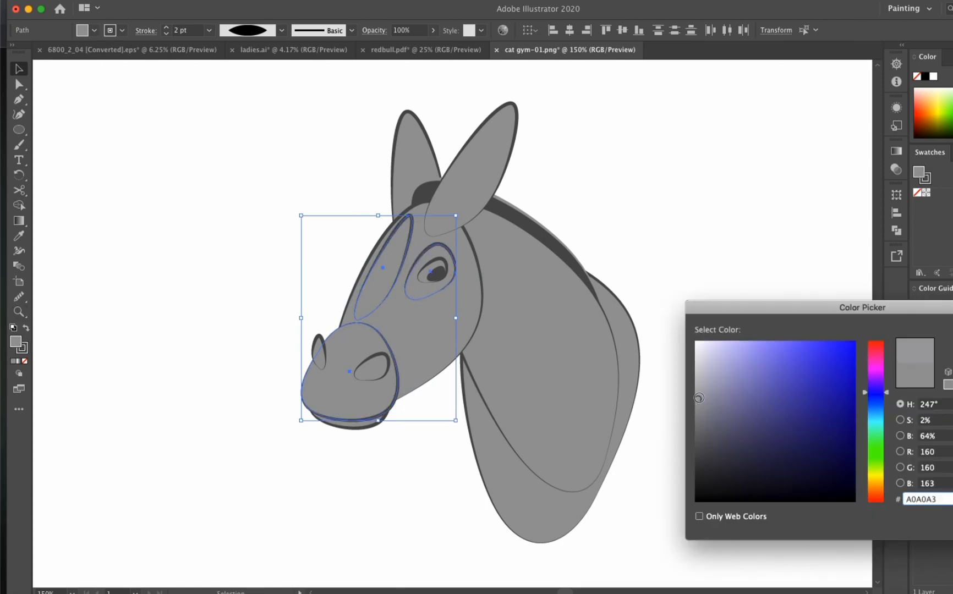
{"action": "key", "text": "Return"}
Sample the muzzle's light grey onto the near nostril and swap its fill and stroke colours
{"action": "left_click", "coordinate": [373, 377]}
{"action": "left_click", "coordinate": [19, 236]}
{"action": "left_click", "coordinate": [342, 400]}
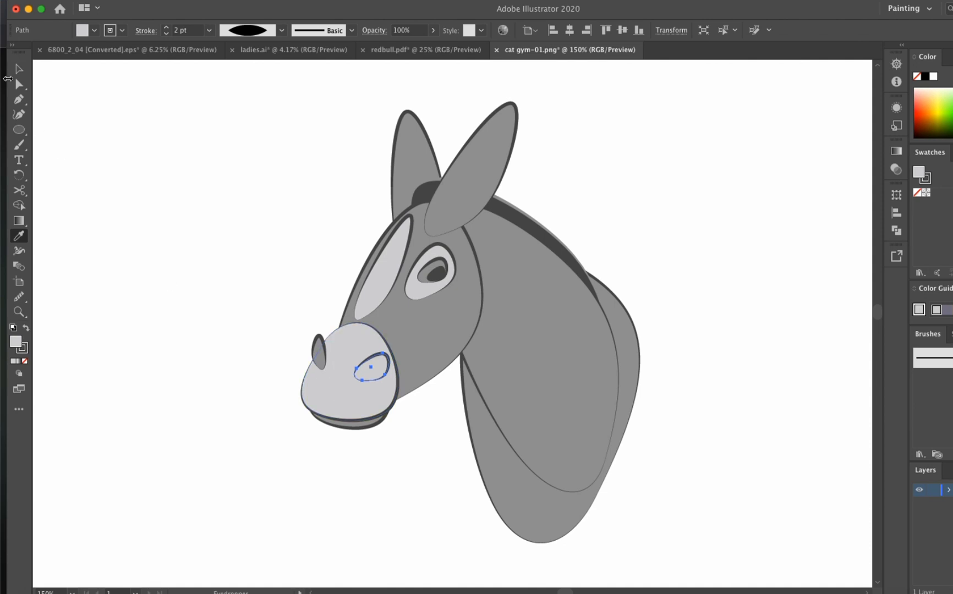
{"action": "key", "text": "super+z"}
Give the far nostril the same dark fill and light grey outline, and set both nostrils' stroke to 4 pt
{"action": "left_click", "coordinate": [319, 352]}
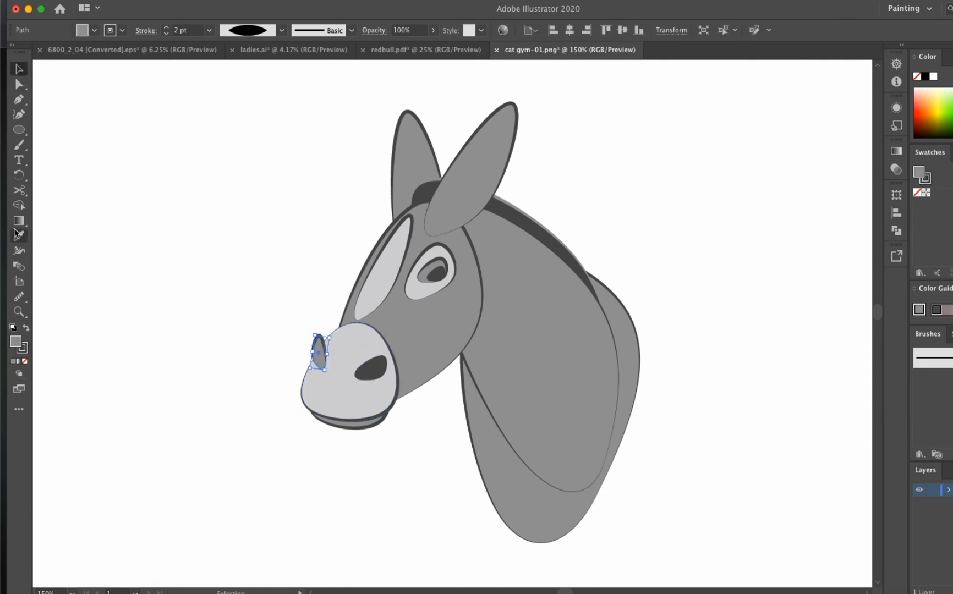
{"action": "key", "text": "super+z"}
{"action": "left_click", "coordinate": [208, 424]}
{"action": "left_click", "coordinate": [319, 353]}
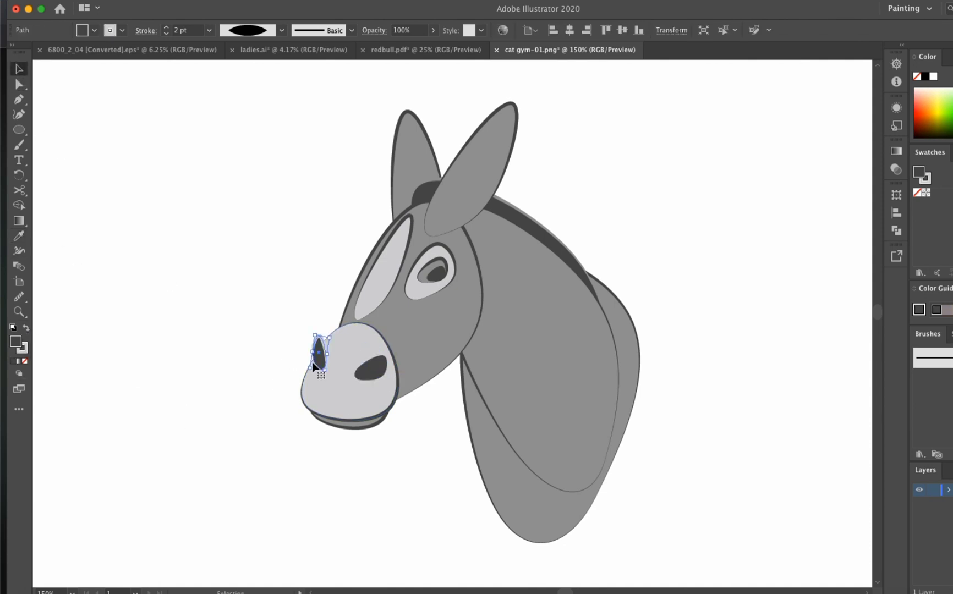
{"action": "left_click", "coordinate": [203, 439]}
{"action": "left_click", "coordinate": [374, 369]}
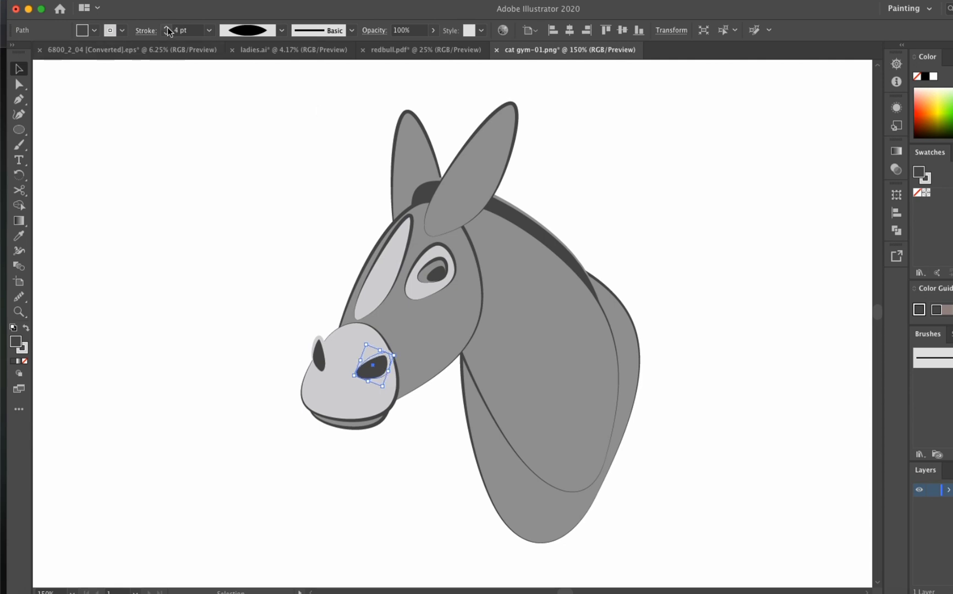
{"action": "left_click", "coordinate": [180, 293]}
Fill the head, both neck shapes and both ears with a dark bluish grey
{"action": "left_click", "coordinate": [336, 407]}
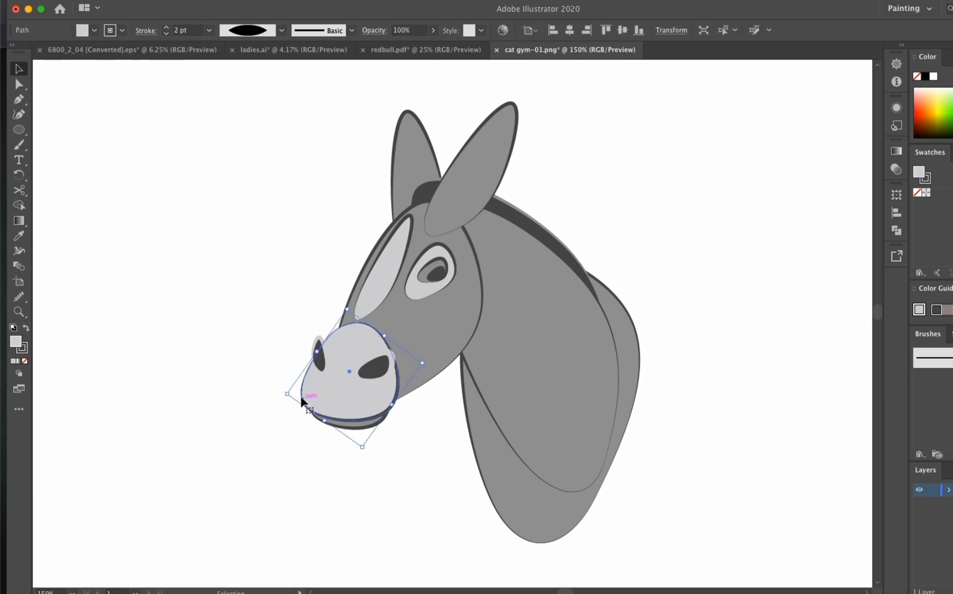
{"action": "left_click", "coordinate": [399, 410], "text": "shift"}
{"action": "left_click", "coordinate": [388, 293], "text": "shift"}
{"action": "left_click", "coordinate": [528, 405], "text": "shift"}
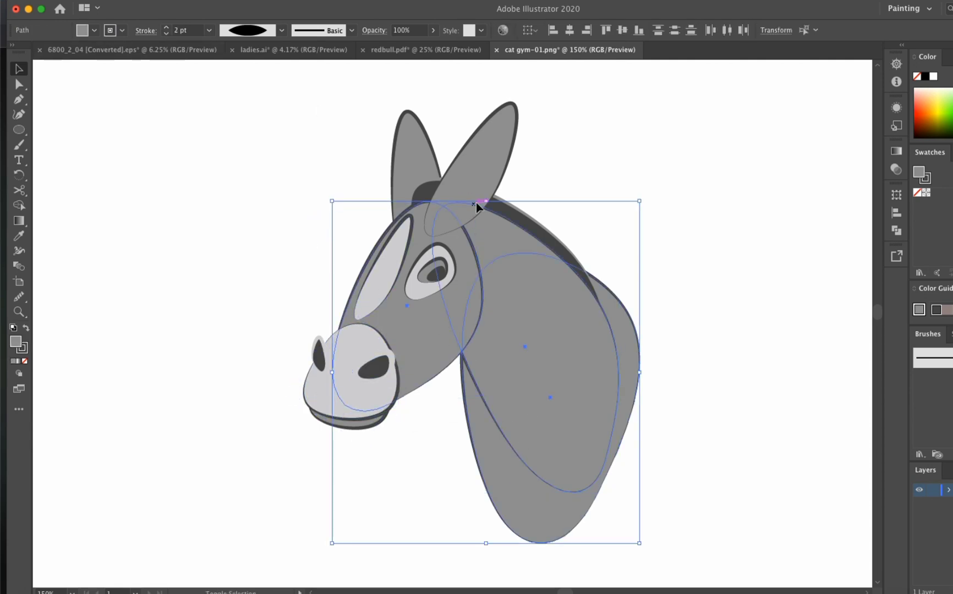
{"action": "left_click", "coordinate": [476, 203], "text": "shift"}
{"action": "left_click", "coordinate": [413, 137], "text": "shift"}
{"action": "double_click", "coordinate": [15, 342]}
{"action": "left_click", "coordinate": [717, 406]}
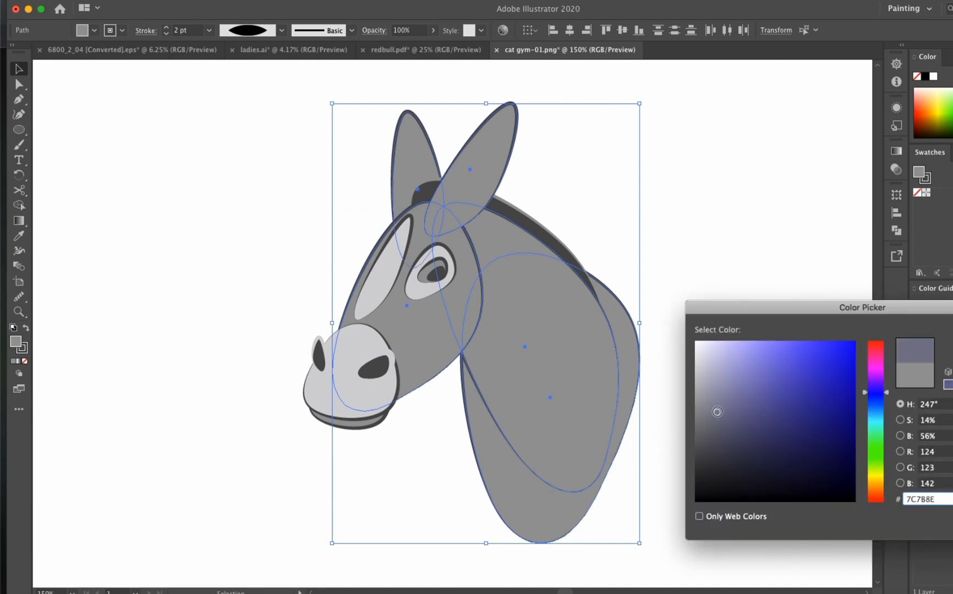
{"action": "key", "text": "Return"}
{"action": "left_click", "coordinate": [776, 328]}
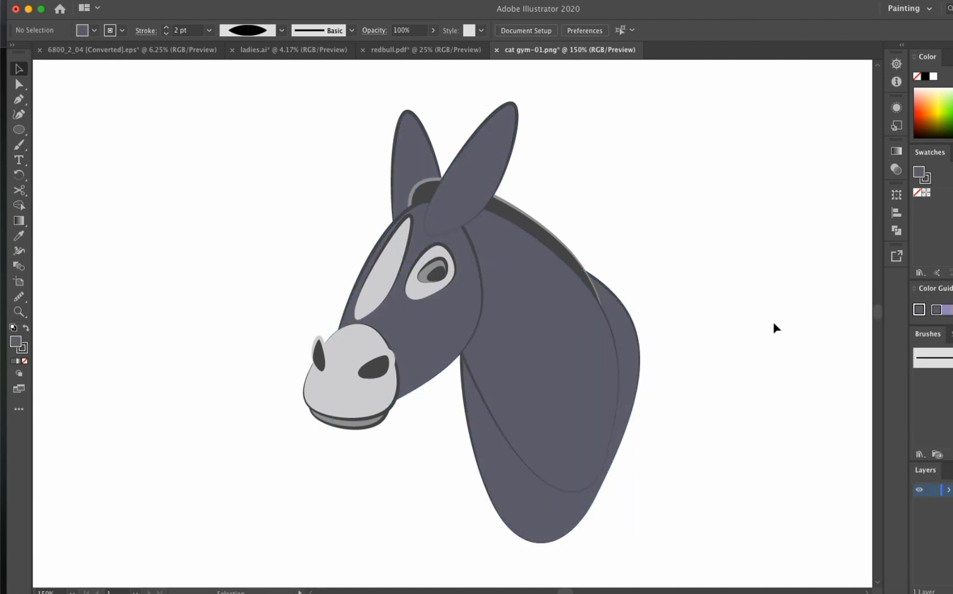
Fill the eyeball with white, hex FFFFFF
{"action": "double_click", "coordinate": [15, 342]}
{"action": "type", "text": "ffffff"}
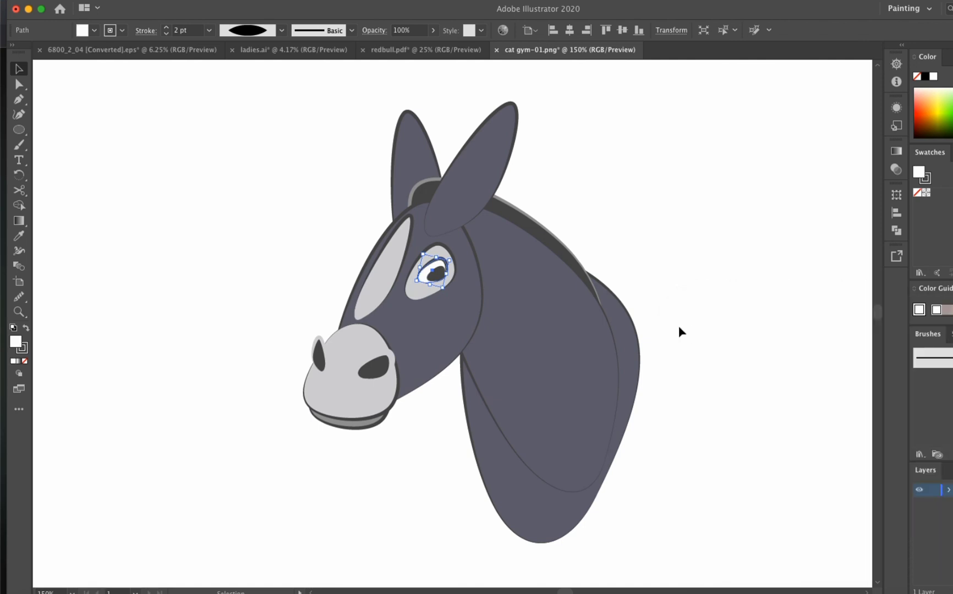
{"action": "key", "text": "Return"}
Remove the outlines of the forehead blaze and eye patch, and set the blaze's opacity to 69%
{"action": "left_click", "coordinate": [368, 275]}
{"action": "left_click", "coordinate": [110, 30]}
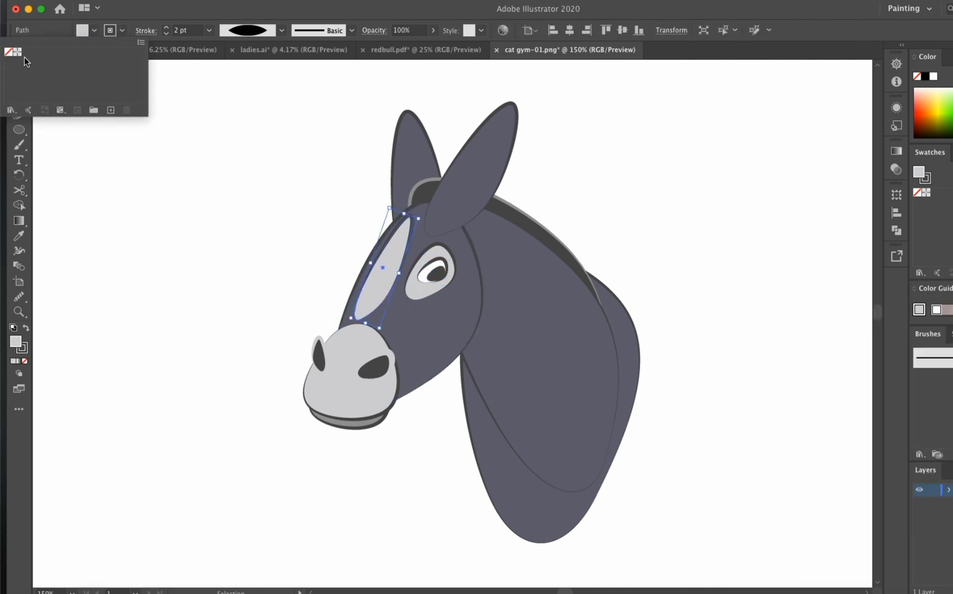
{"action": "left_click", "coordinate": [433, 30]}
{"action": "left_click_drag", "start_coordinate": [430, 46], "coordinate": [416, 46]}
{"action": "left_click", "coordinate": [306, 244]}
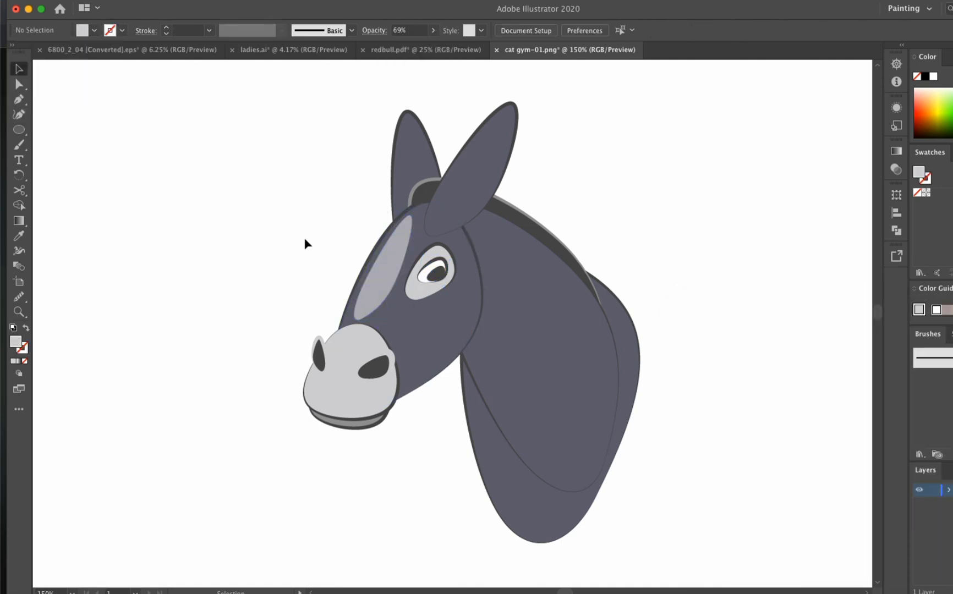
{"action": "left_click", "coordinate": [422, 300]}
{"action": "left_click", "coordinate": [202, 309]}
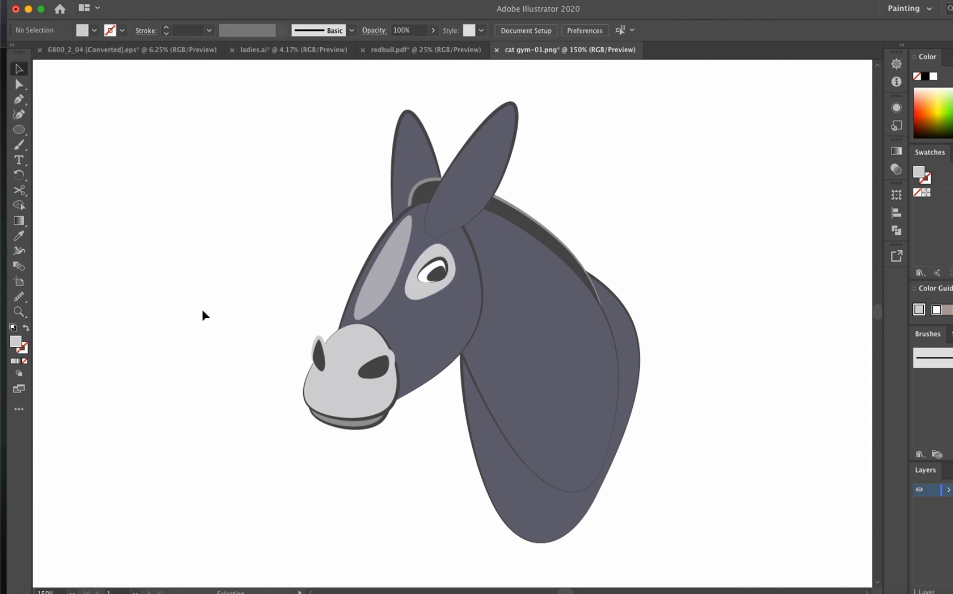
Set the stroke of the ears, head, neck shapes, muzzle and lower lip to black, hex 000000
{"action": "left_click", "coordinate": [502, 156]}
{"action": "left_click", "coordinate": [413, 154], "text": "shift"}
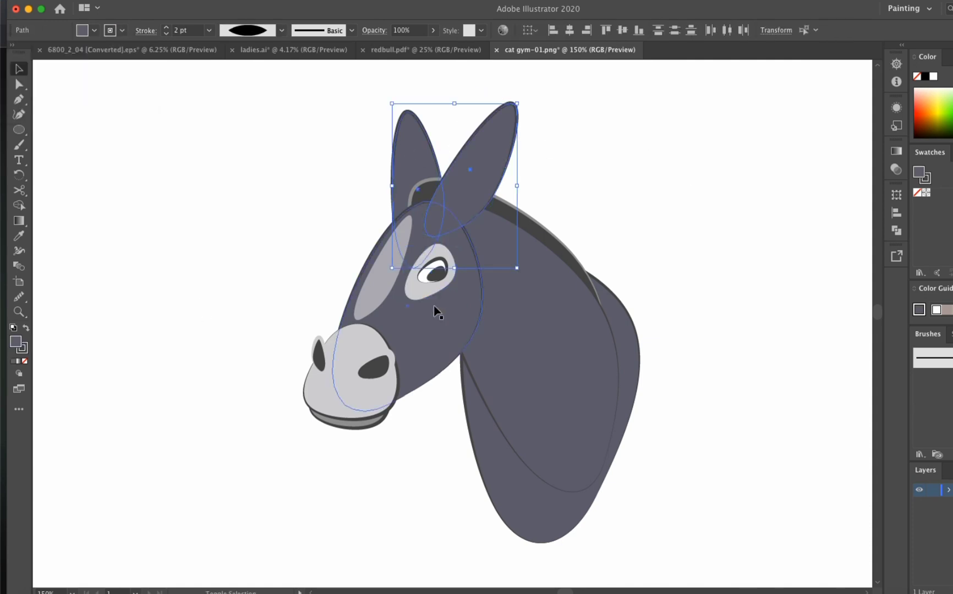
{"action": "left_click", "coordinate": [436, 311], "text": "shift"}
{"action": "left_click", "coordinate": [522, 385], "text": "shift"}
{"action": "left_click", "coordinate": [514, 492], "text": "shift"}
{"action": "left_click", "coordinate": [363, 427], "text": "shift"}
{"action": "left_click", "coordinate": [363, 430], "text": "shift"}
{"action": "double_click", "coordinate": [927, 179]}
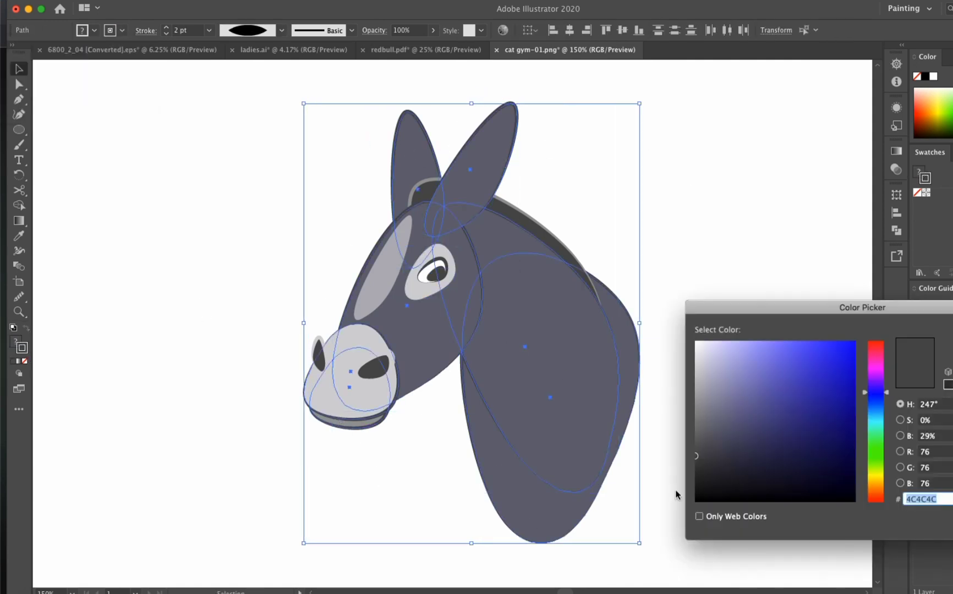
{"action": "type", "text": "000000"}
{"action": "key", "text": "Return"}
{"action": "left_click", "coordinate": [762, 331]}
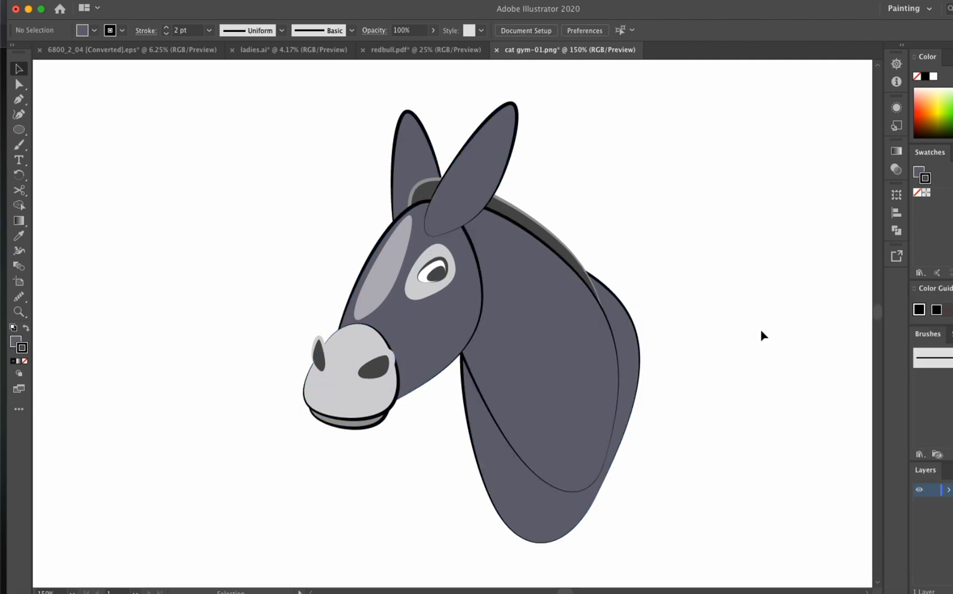
Fill the mane shape behind the neck and ears with black
{"action": "left_click", "coordinate": [566, 256]}
{"action": "double_click", "coordinate": [14, 340]}
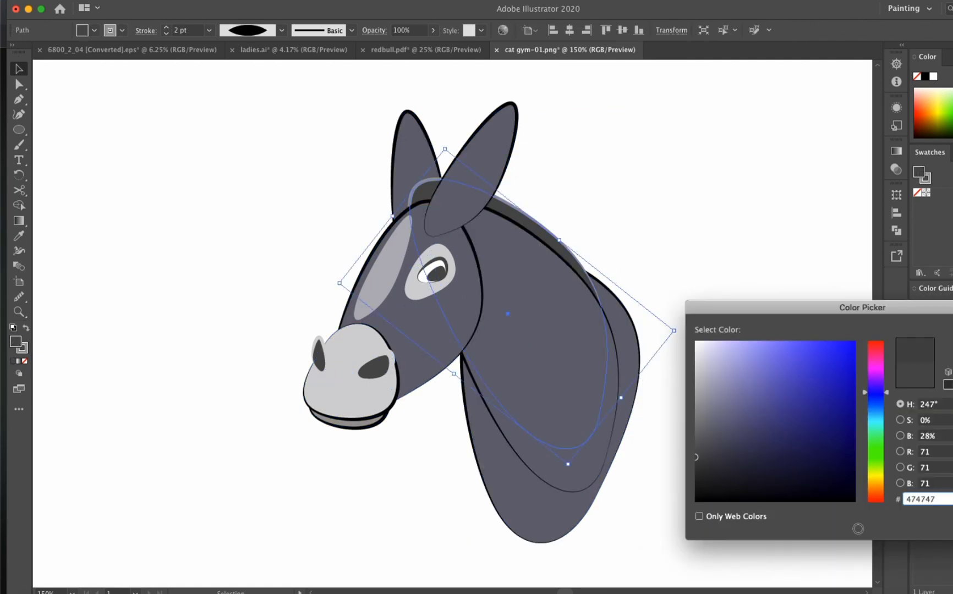
{"action": "key", "text": "Escape"}
{"action": "left_click", "coordinate": [803, 329]}
Set the eye's outline and the pupil's fill to black
{"action": "scroll", "coordinate": [803, 329], "scroll_direction": "right", "scroll_amount": 2}
{"action": "left_click", "coordinate": [390, 258]}
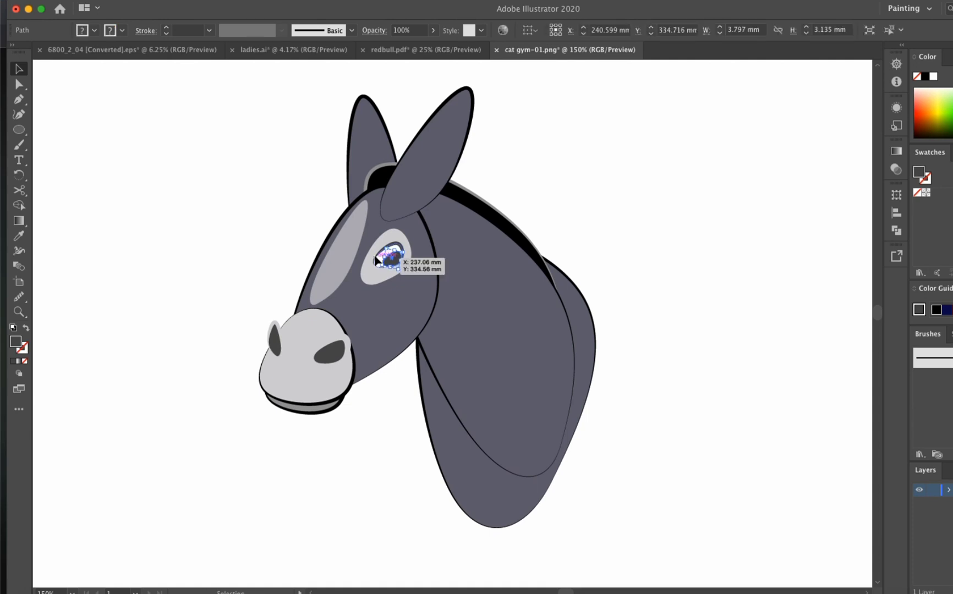
{"action": "double_click", "coordinate": [22, 348]}
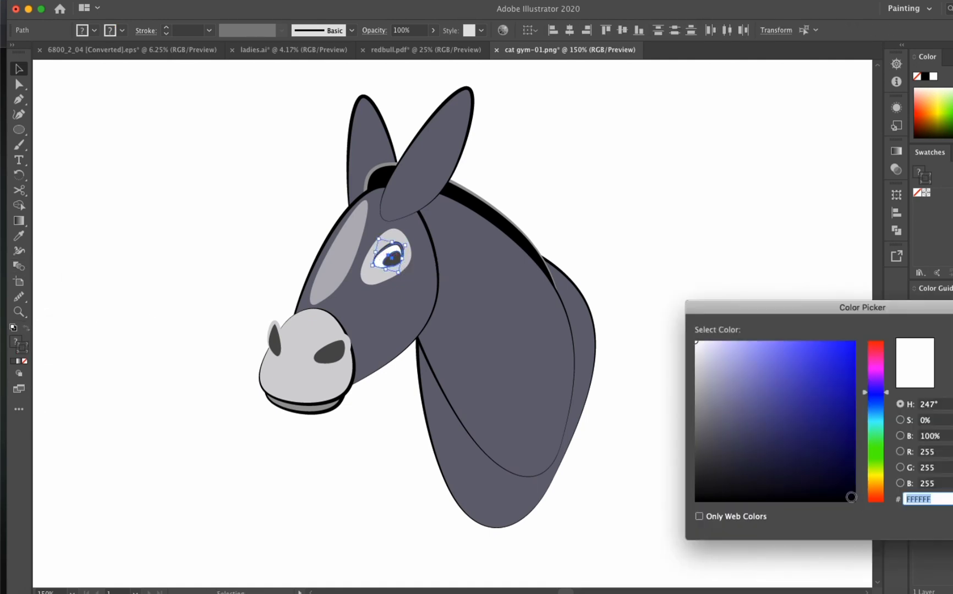
{"action": "key", "text": "Return"}
{"action": "left_click", "coordinate": [392, 257]}
{"action": "left_click", "coordinate": [163, 192]}
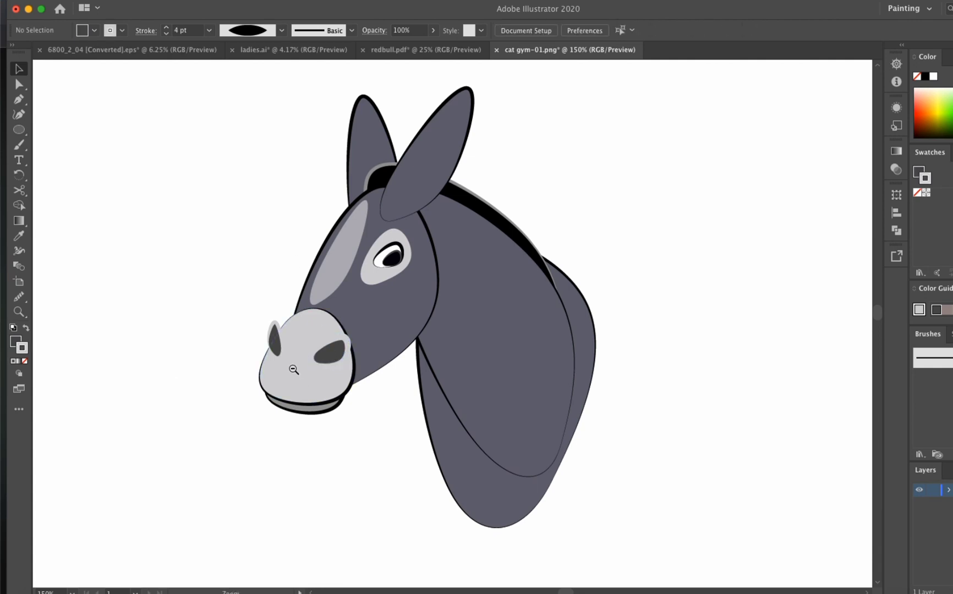
Rotate the muzzle slightly so it sits more upright on the head
{"action": "scroll", "coordinate": [502, 354], "scroll_direction": "down", "scroll_amount": 3}
{"action": "scroll", "coordinate": [506, 356], "scroll_direction": "up", "scroll_amount": 3}
{"action": "scroll", "coordinate": [510, 358], "scroll_direction": "up", "scroll_amount": 5}
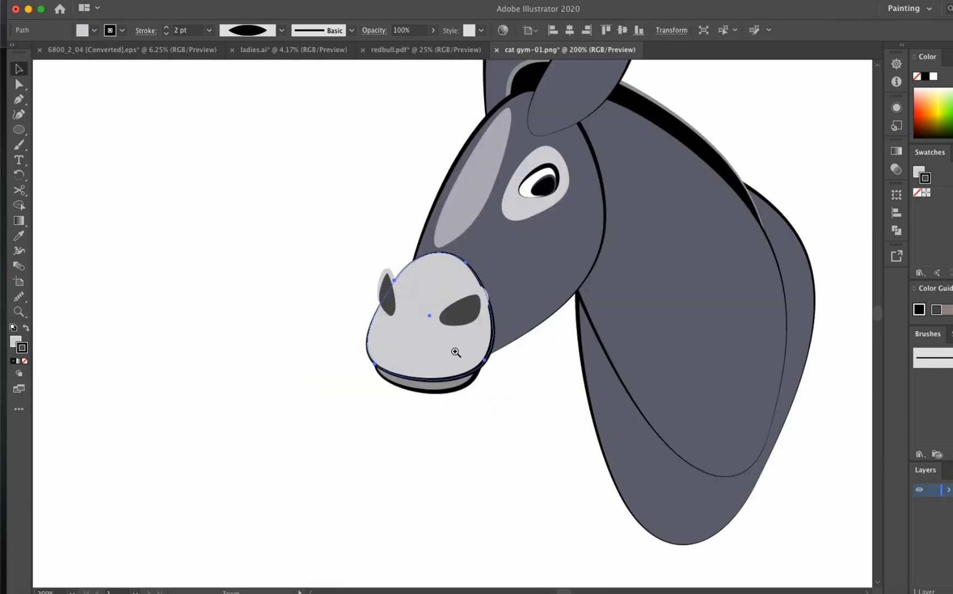
{"action": "left_click", "coordinate": [447, 226]}
{"action": "left_click", "coordinate": [450, 223]}
{"action": "left_click", "coordinate": [509, 314]}
{"action": "left_click", "coordinate": [511, 310]}
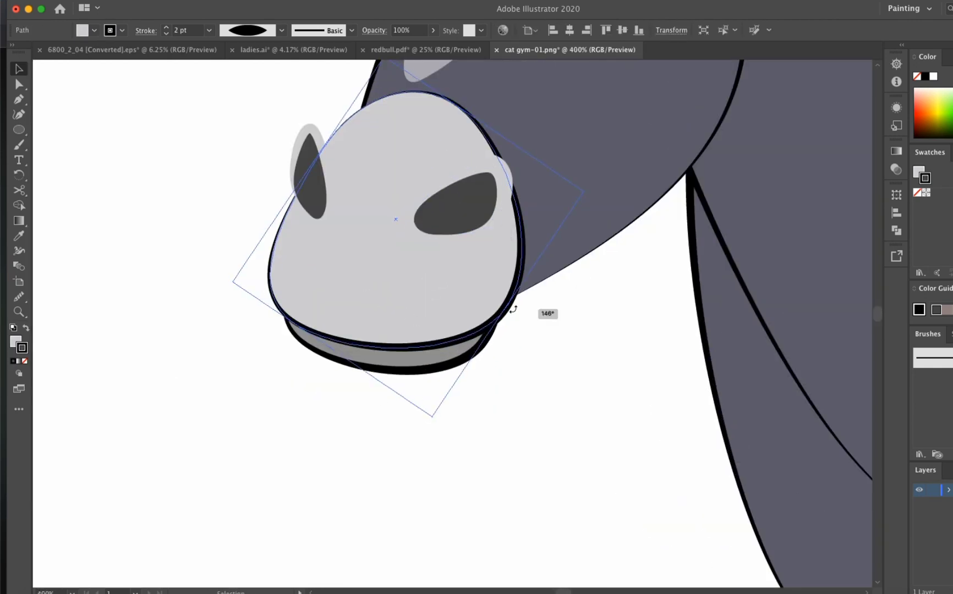
Round out the jaw behind the muzzle and fill both nostrils with black
{"action": "left_click", "coordinate": [425, 334]}
{"action": "left_click", "coordinate": [496, 278]}
{"action": "key", "text": "super+1"}
{"action": "left_click", "coordinate": [230, 220]}
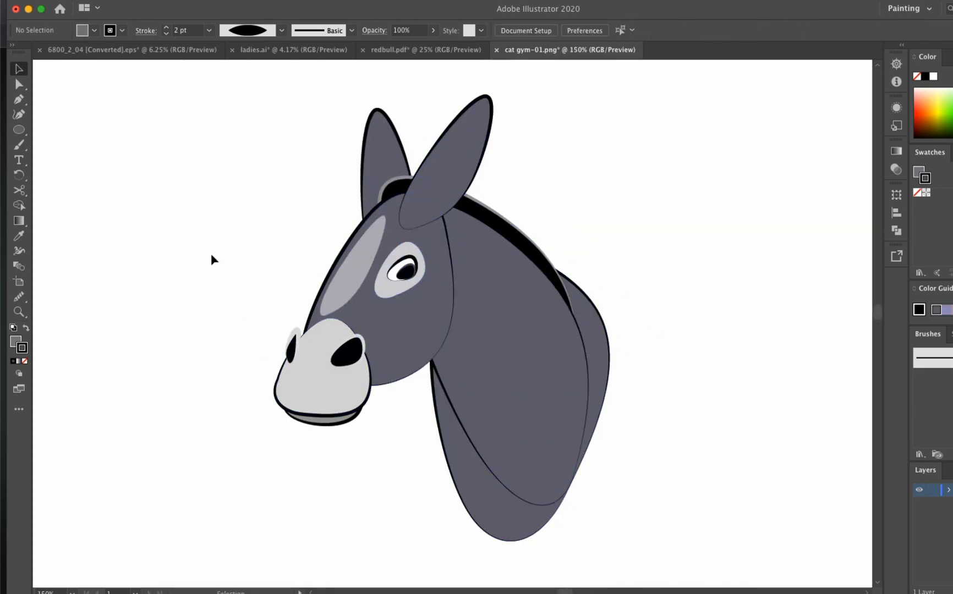
Duplicate the near ear beside the head, shorten the copy, and delete anchor points to leave a thin leaf-shaped sliver
{"action": "left_click", "coordinate": [446, 159]}
{"action": "left_click_drag", "start_coordinate": [446, 160], "coordinate": [659, 192]}
{"action": "left_click_drag", "start_coordinate": [617, 267], "coordinate": [625, 196]}
{"action": "key", "text": "a"}
{"action": "left_click", "coordinate": [634, 165]}
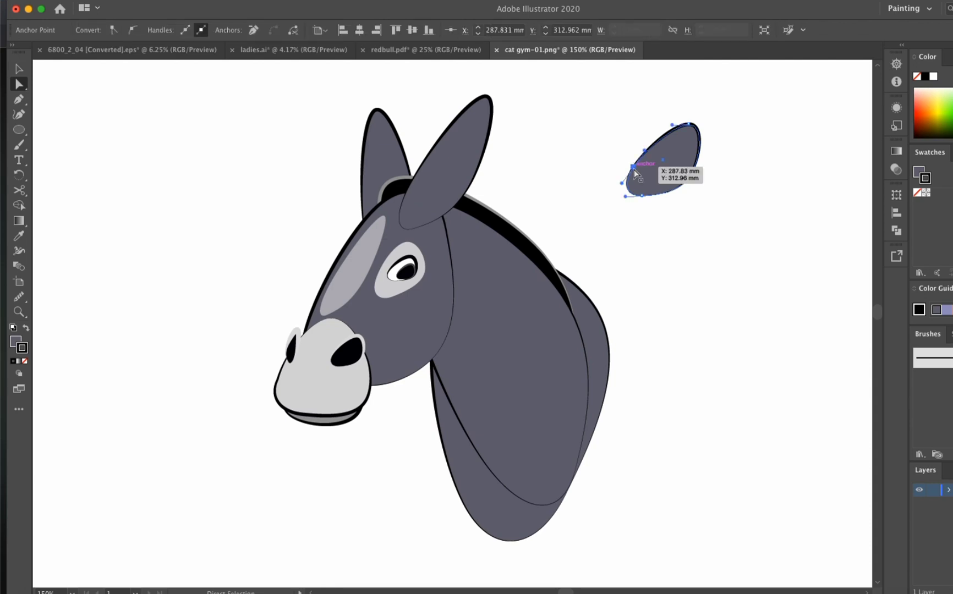
{"action": "key", "text": "BackSpace"}
{"action": "key", "text": "BackSpace"}
Copy the forehead blaze's appearance onto the sliver and place it angled on the cheek below the eye
{"action": "left_click", "coordinate": [21, 236]}
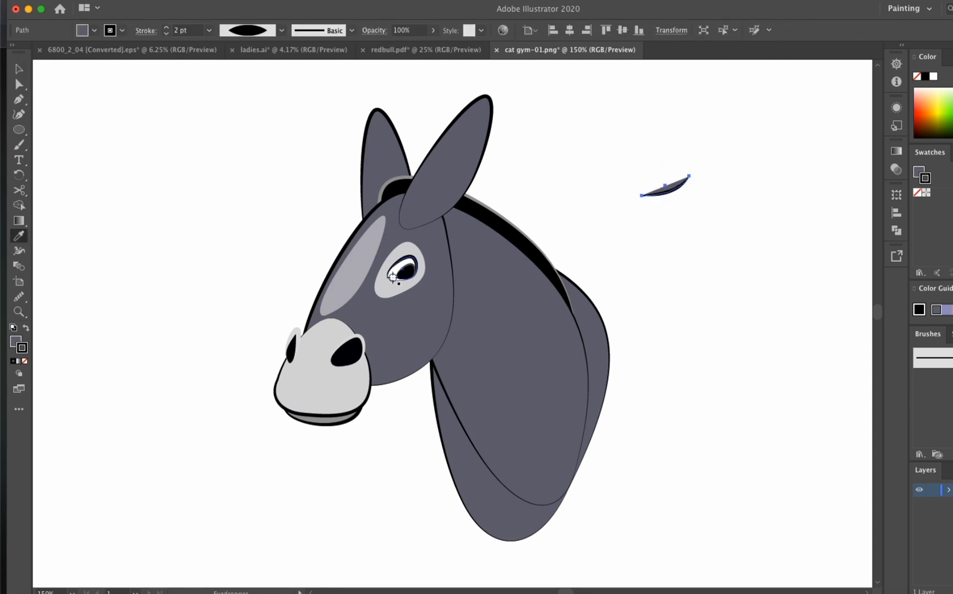
{"action": "left_click", "coordinate": [358, 264]}
{"action": "key", "text": "v"}
{"action": "left_click", "coordinate": [694, 206]}
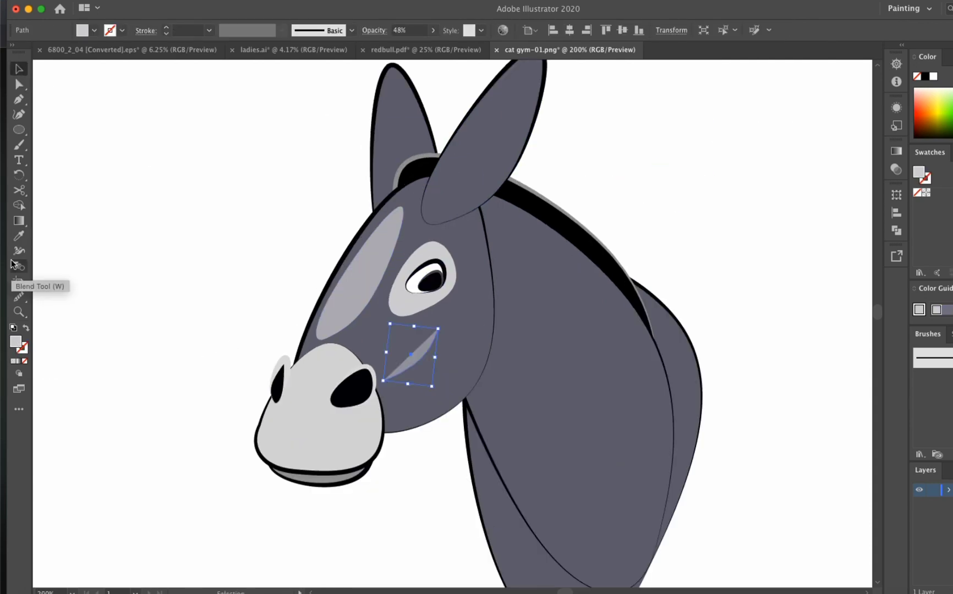
Change the cheek sliver's fill to the nostril's black and set its opacity to 31%
{"action": "left_click", "coordinate": [19, 236]}
{"action": "left_click", "coordinate": [352, 388]}
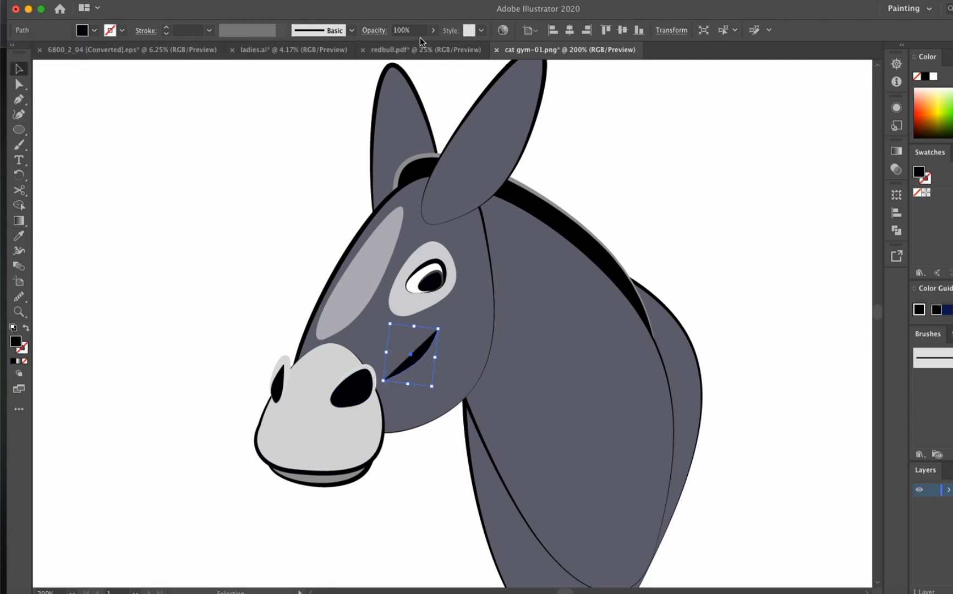
{"action": "scroll", "coordinate": [312, 245], "scroll_direction": "right", "scroll_amount": 5}
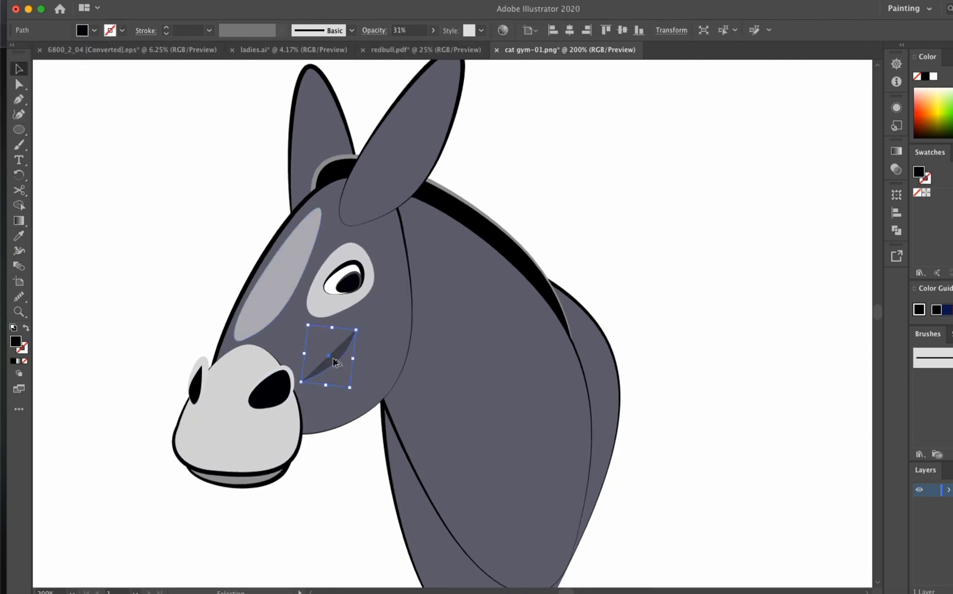
Duplicate the cheek shadow onto the neck, then rotate, lengthen and position the copy along the neck's curve
{"action": "left_click_drag", "start_coordinate": [330, 360], "coordinate": [591, 428]}
{"action": "scroll", "coordinate": [592, 487], "scroll_direction": "down", "scroll_amount": 3}
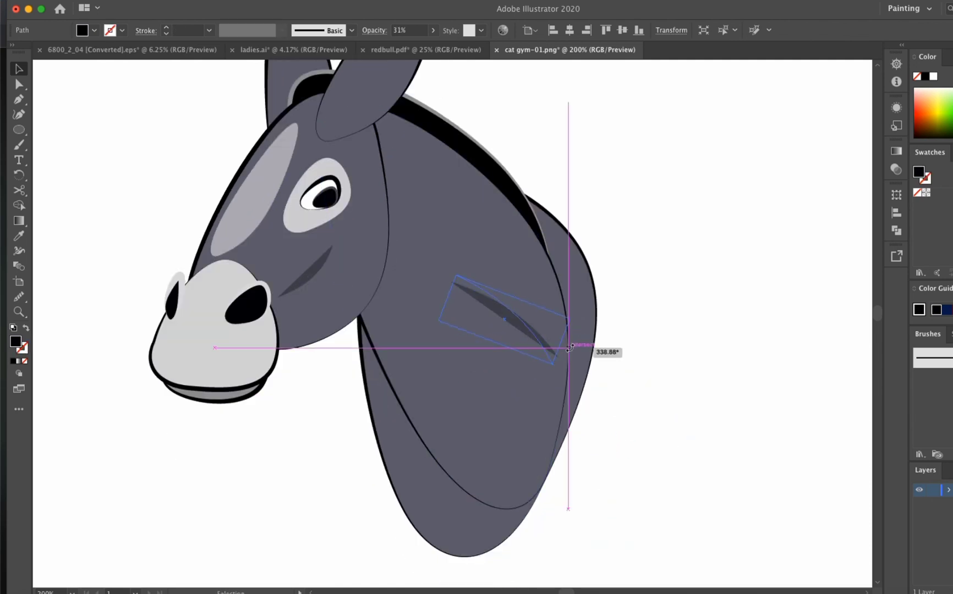
{"action": "left_click", "coordinate": [638, 393]}
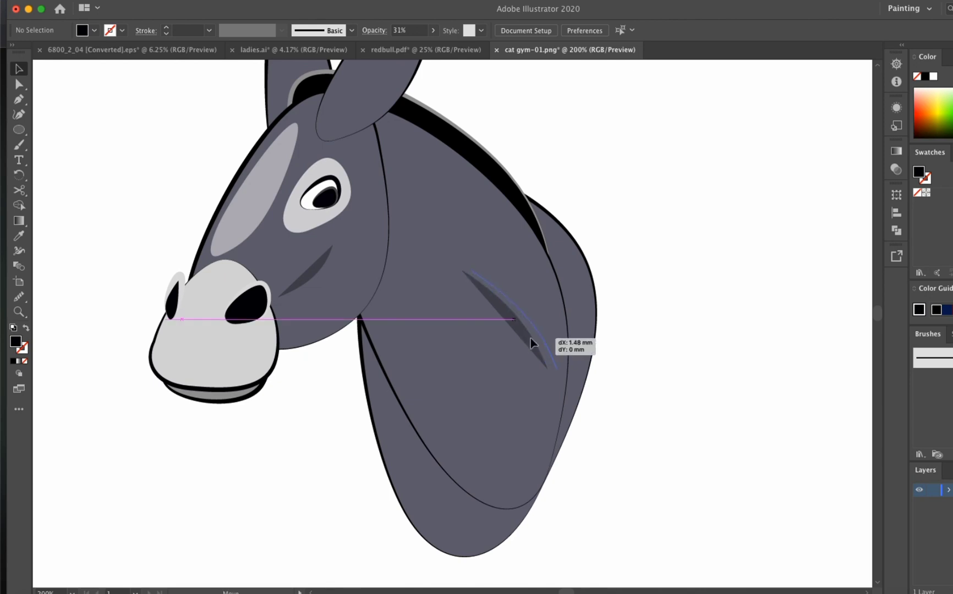
{"action": "left_click_drag", "start_coordinate": [530, 338], "coordinate": [533, 338]}
Set the opacity of the cheek and neck shadows to 20%
{"action": "scroll", "coordinate": [634, 399], "scroll_direction": "up", "scroll_amount": 2}
{"action": "left_click", "coordinate": [514, 322]}
{"action": "left_click", "coordinate": [305, 274], "text": "shift"}
{"action": "left_click", "coordinate": [433, 30]}
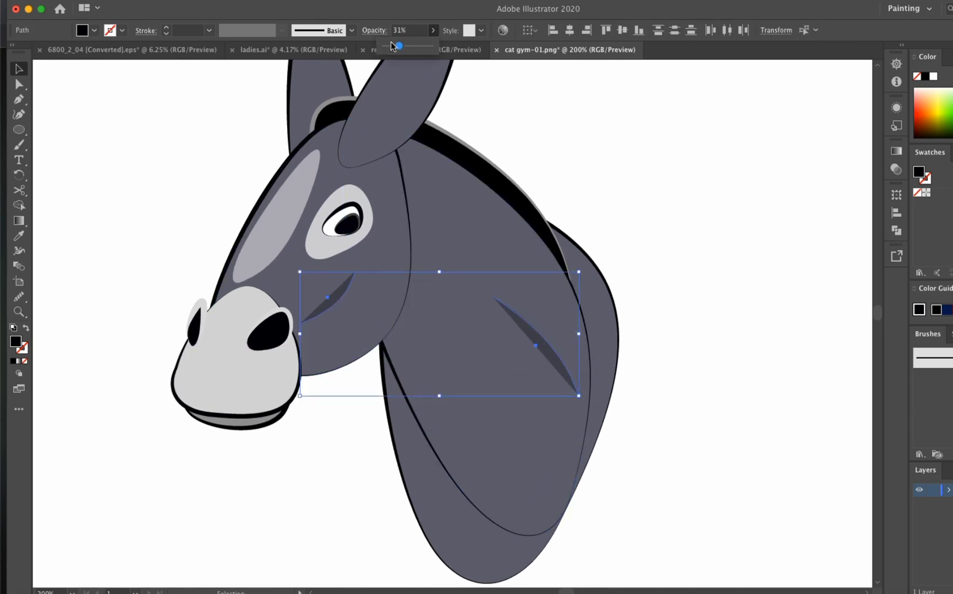
{"action": "left_click_drag", "start_coordinate": [394, 46], "coordinate": [397, 46]}
{"action": "left_click", "coordinate": [566, 244]}
{"action": "scroll", "coordinate": [523, 347], "scroll_direction": "down", "scroll_amount": 3}
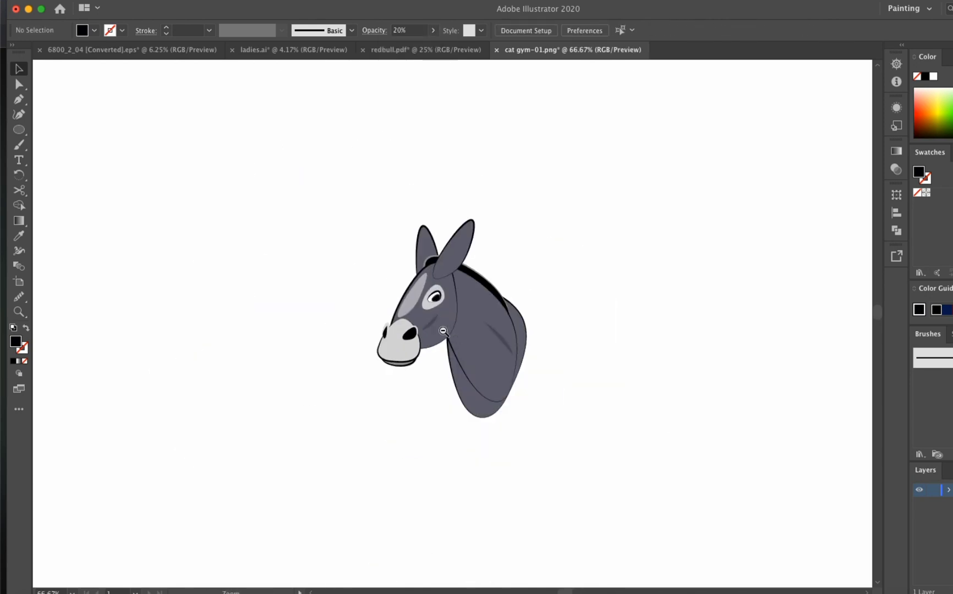
Duplicate a shadow sliver onto the muzzle, bring it to the front and rotate it nearly upright between the nostrils
{"action": "scroll", "coordinate": [483, 289], "scroll_direction": "up", "scroll_amount": 3}
{"action": "left_click", "coordinate": [484, 289]}
{"action": "left_click_drag", "start_coordinate": [483, 289], "coordinate": [373, 350]}
{"action": "right_click", "coordinate": [373, 349]}
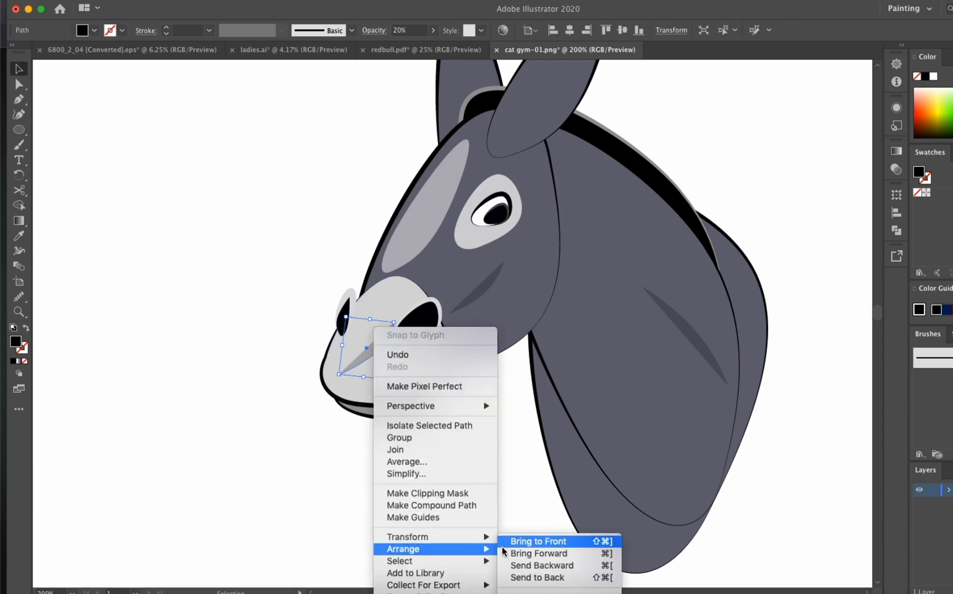
{"action": "mouse_move", "coordinate": [418, 537]}
{"action": "left_click", "coordinate": [528, 534]}
{"action": "key", "text": "Return"}
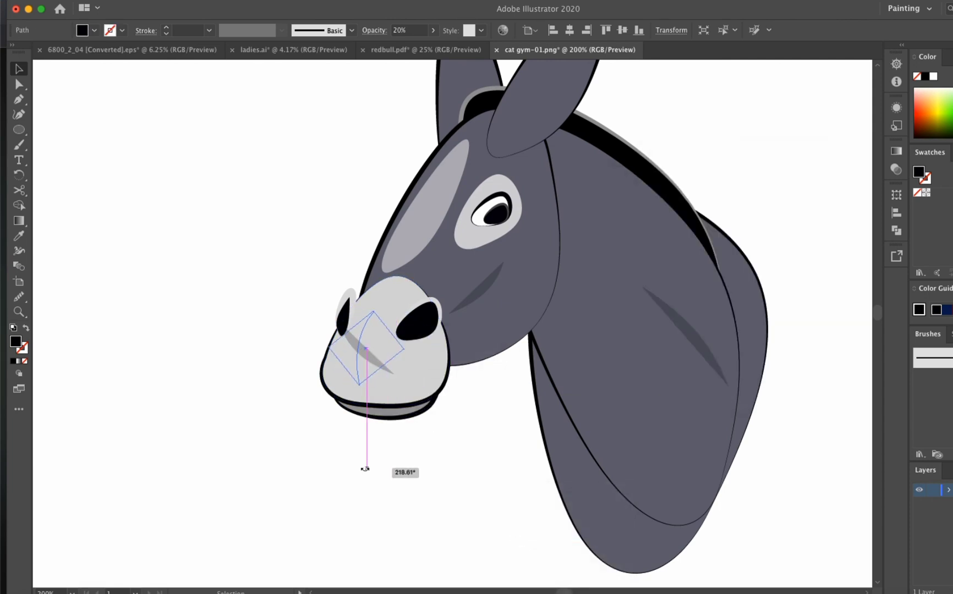
{"action": "left_click", "coordinate": [411, 449]}
Duplicate the cheek shadow onto both ears, angling each copy along its ear and layering the far ear's copy behind the mane
{"action": "scroll", "coordinate": [410, 449], "scroll_direction": "up", "scroll_amount": 3}
{"action": "scroll", "coordinate": [398, 538], "scroll_direction": "right", "scroll_amount": 2}
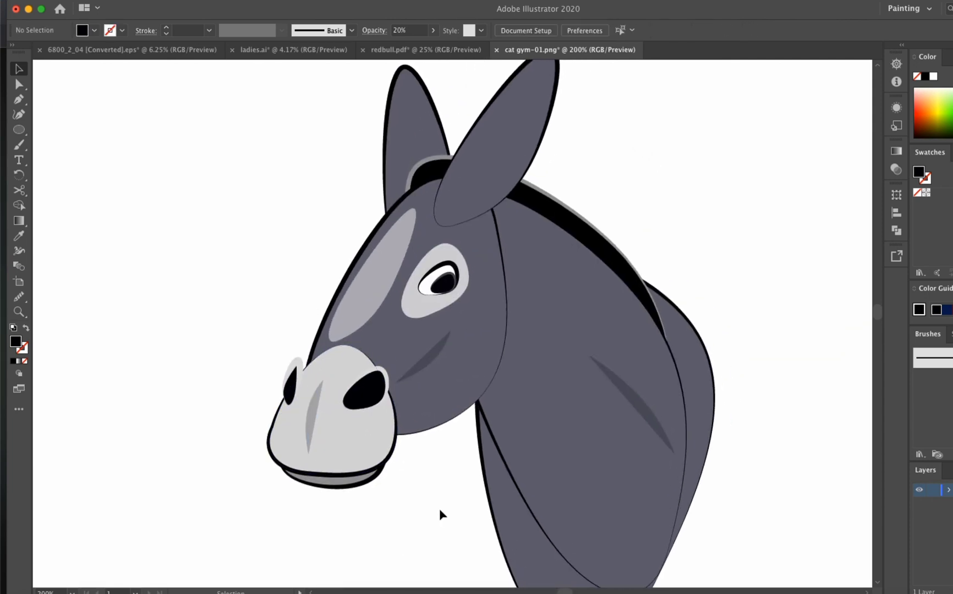
{"action": "left_click", "coordinate": [424, 358]}
{"action": "left_click_drag", "start_coordinate": [424, 358], "coordinate": [432, 153]}
{"action": "left_click", "coordinate": [621, 185]}
{"action": "right_click", "coordinate": [432, 153]}
{"action": "mouse_move", "coordinate": [473, 361]}
{"action": "left_click", "coordinate": [580, 406]}
{"action": "left_click", "coordinate": [777, 361]}
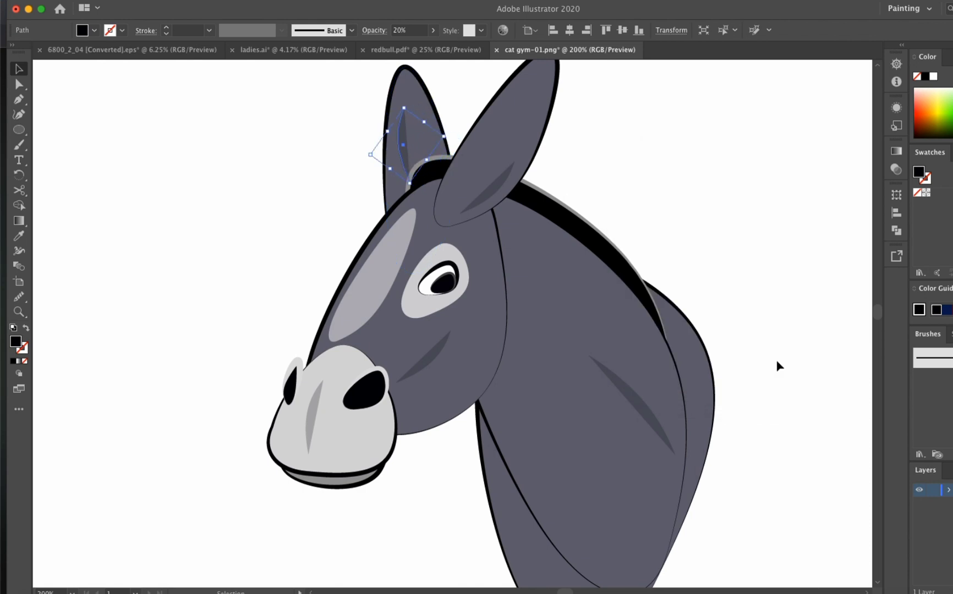
{"action": "mouse_move", "coordinate": [439, 157]}
{"action": "left_mouse_down"}
{"action": "mouse_move", "coordinate": [453, 153]}
{"action": "mouse_move", "coordinate": [438, 159]}
{"action": "left_mouse_up"}
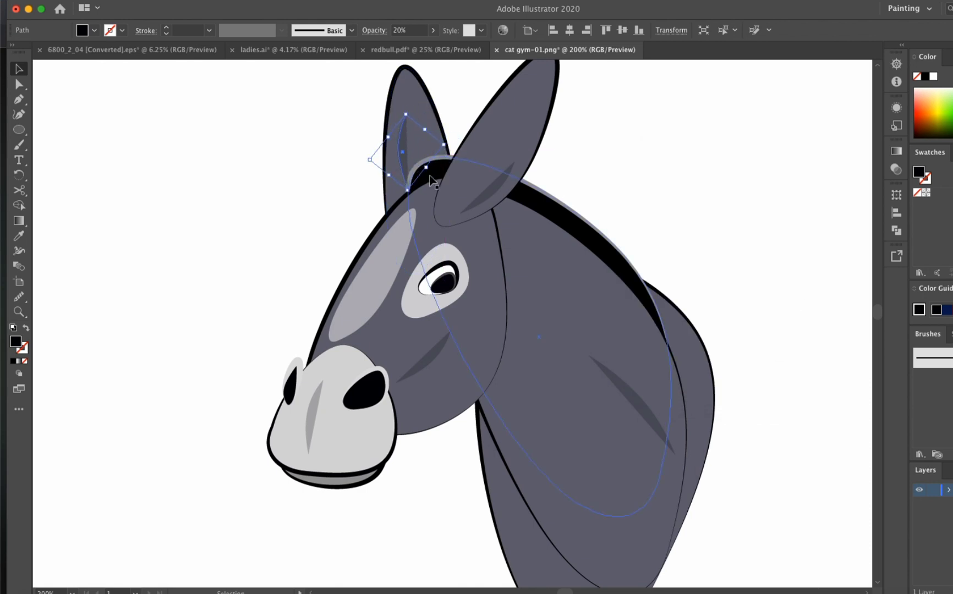
{"action": "left_click", "coordinate": [557, 156]}
Add a slanted oval highlight on the lower neck with the forehead blaze's appearance and 18% opacity
{"action": "left_click", "coordinate": [449, 308], "text": "alt+super"}
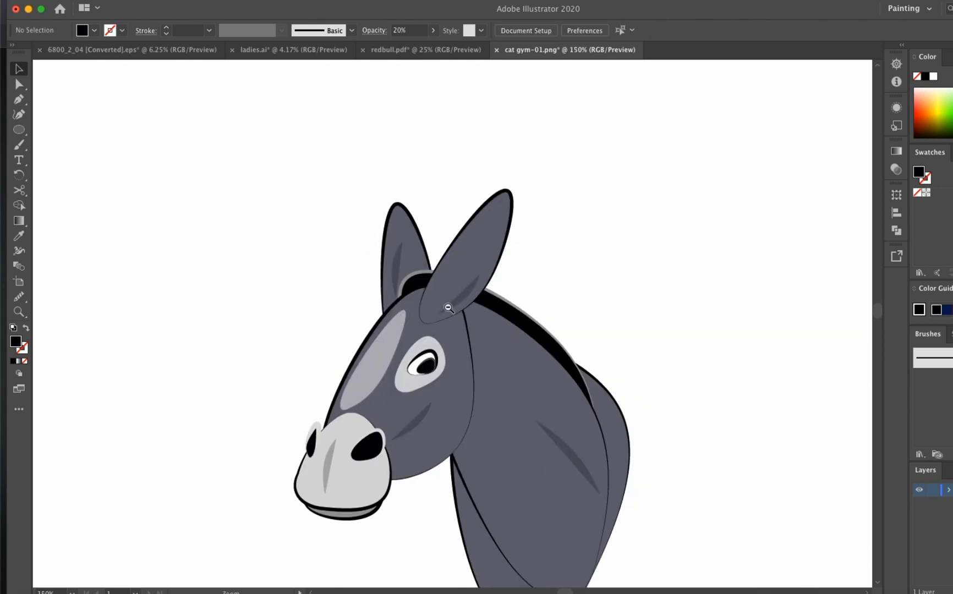
{"action": "key", "text": "ctrl+b"}
{"action": "left_click_drag", "start_coordinate": [523, 468], "coordinate": [661, 249]}
{"action": "left_click_drag", "start_coordinate": [511, 81], "coordinate": [614, 261]}
{"action": "left_click_drag", "start_coordinate": [680, 348], "coordinate": [540, 499]}
{"action": "scroll", "coordinate": [551, 510], "scroll_direction": "down", "scroll_amount": 2}
{"action": "left_click_drag", "start_coordinate": [580, 509], "coordinate": [591, 486]}
{"action": "left_click", "coordinate": [19, 236]}
{"action": "left_click", "coordinate": [382, 286]}
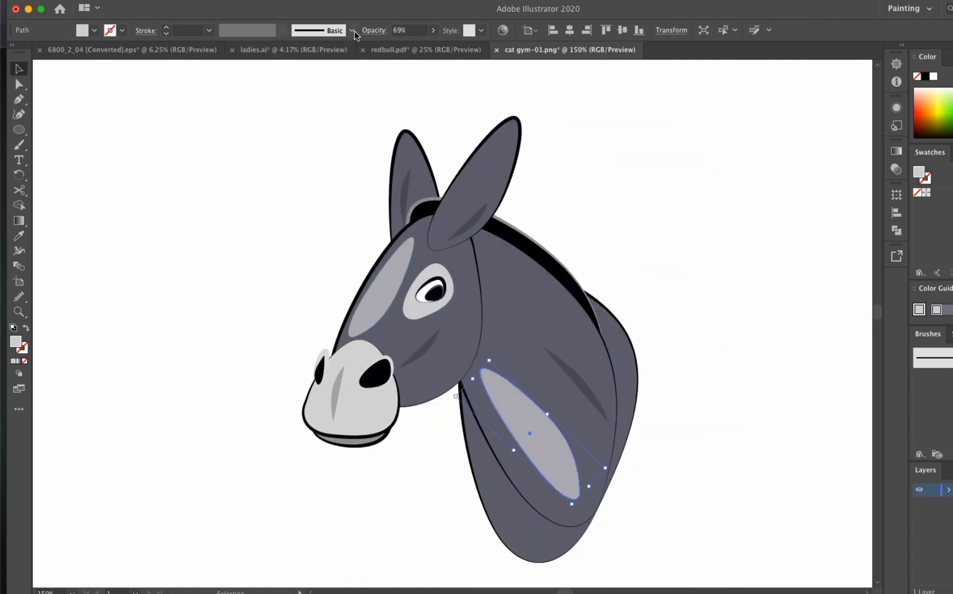
{"action": "mouse_move", "coordinate": [401, 45]}
{"action": "left_mouse_down"}
{"action": "mouse_move", "coordinate": [375, 118]}
{"action": "mouse_move", "coordinate": [392, 49]}
{"action": "left_mouse_up"}
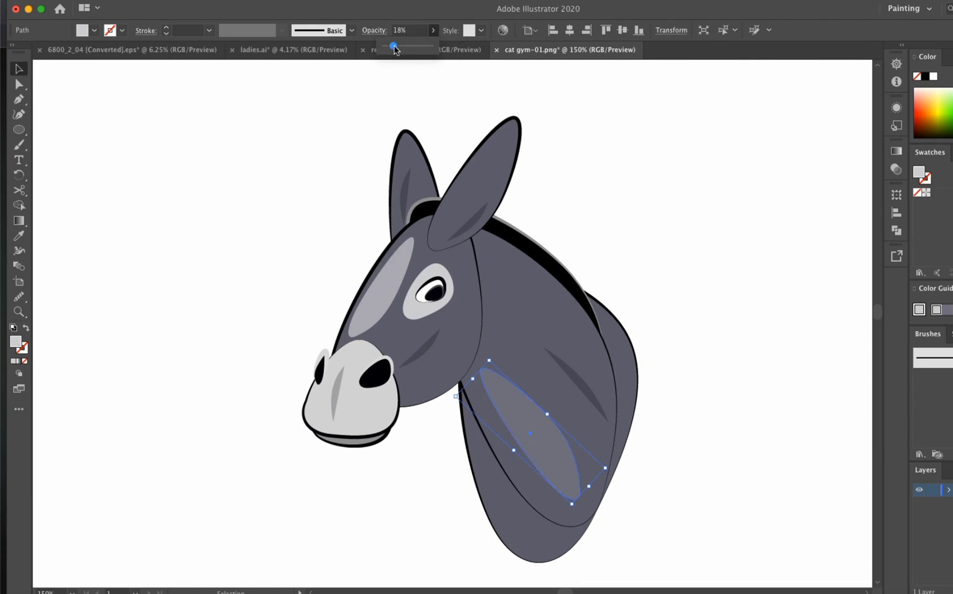
{"action": "left_click", "coordinate": [410, 93]}
Enlarge the chest shape behind the neck and shift it slightly downward toward the throat
{"action": "scroll", "coordinate": [740, 382], "scroll_direction": "down", "scroll_amount": 3}
{"action": "scroll", "coordinate": [740, 382], "scroll_direction": "right", "scroll_amount": 3}
{"action": "left_click", "coordinate": [563, 394]}
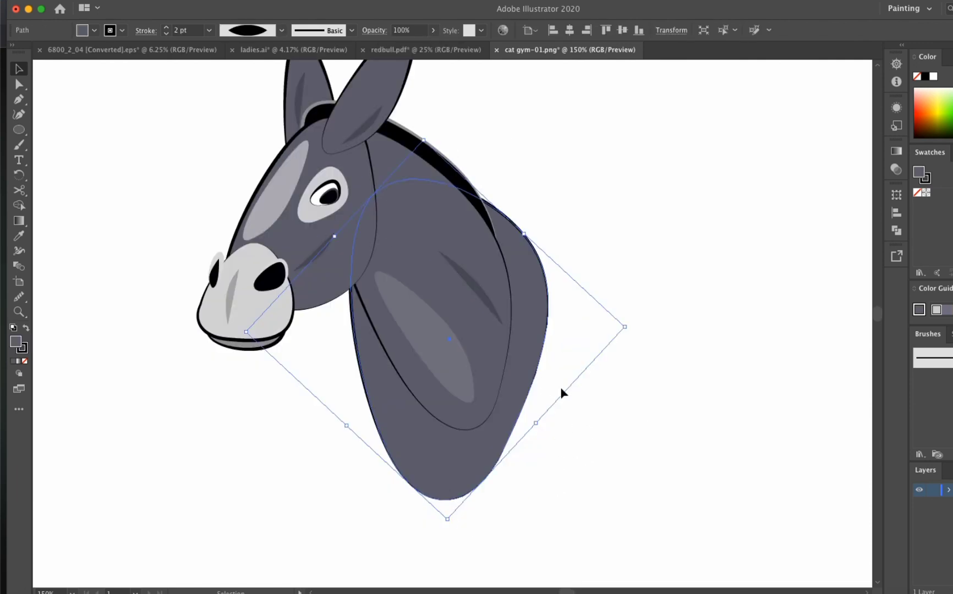
{"action": "left_click_drag", "start_coordinate": [624, 385], "coordinate": [659, 357]}
{"action": "left_click_drag", "start_coordinate": [509, 457], "coordinate": [501, 479]}
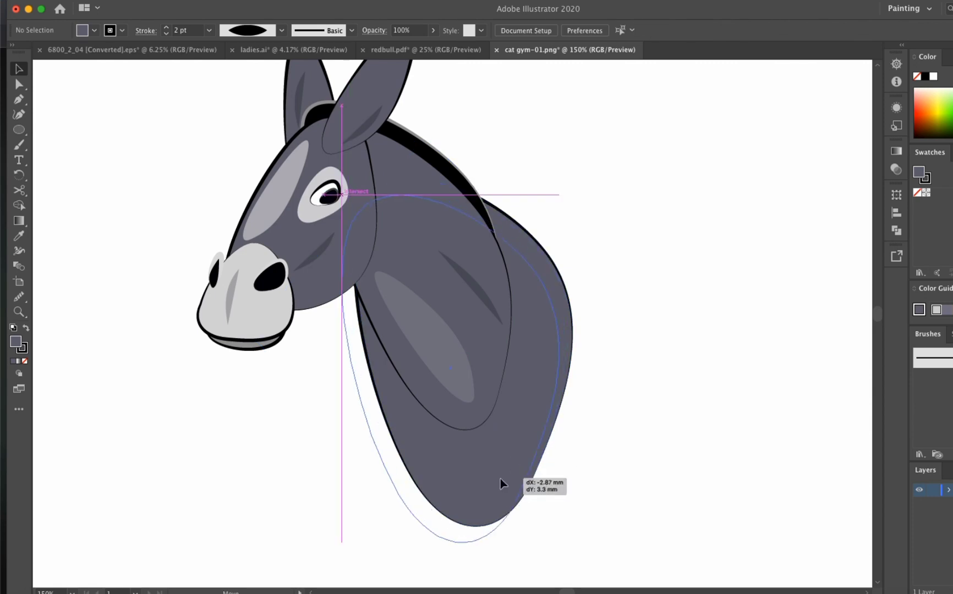
{"action": "left_click", "coordinate": [696, 257]}
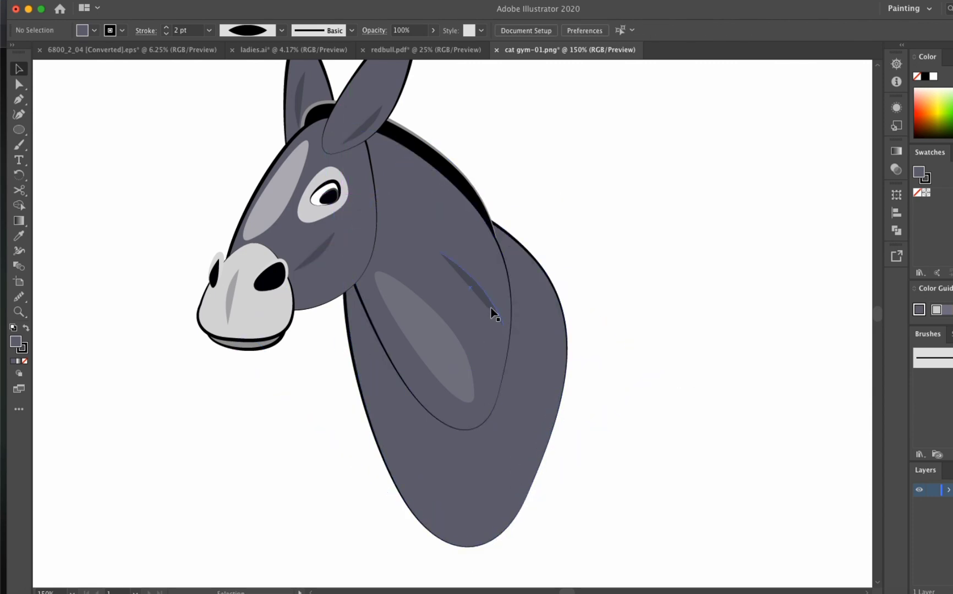
Duplicate the neck shadow onto the chest, then copy the chest shape below the muzzle and send it to the back
{"action": "left_click_drag", "start_coordinate": [494, 327], "coordinate": [335, 473]}
{"action": "scroll", "coordinate": [584, 480], "scroll_direction": "down", "scroll_amount": 3}
{"action": "right_click", "coordinate": [322, 386]}
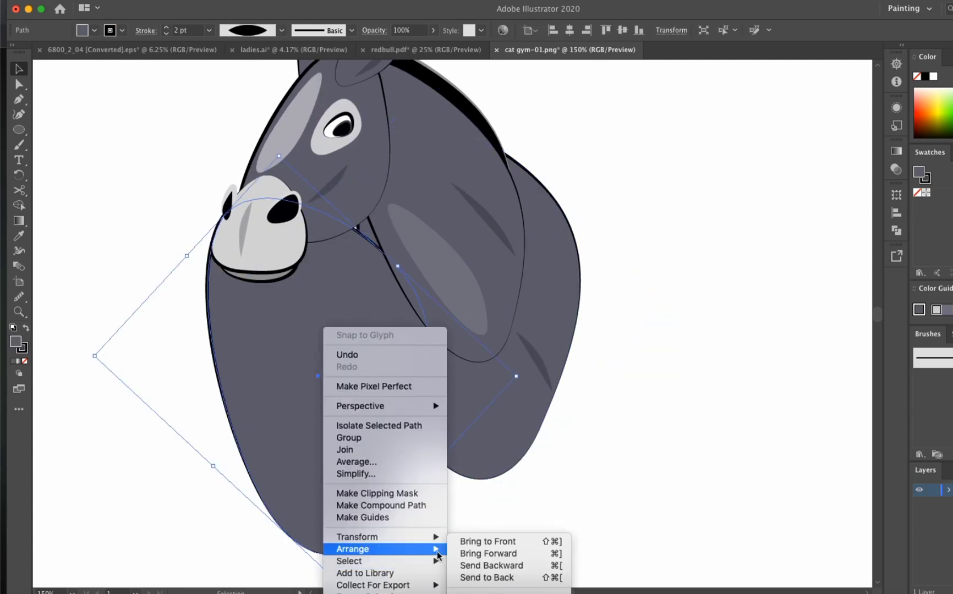
{"action": "left_click", "coordinate": [484, 575]}
Rotate and shrink the copied chest shape to about 24 by 38 mm as an upper leg under the chest's front edge
{"action": "left_click_drag", "start_coordinate": [240, 308], "coordinate": [373, 472]}
{"action": "key", "text": "ctrl+z"}
{"action": "left_click_drag", "start_coordinate": [496, 396], "coordinate": [436, 362]}
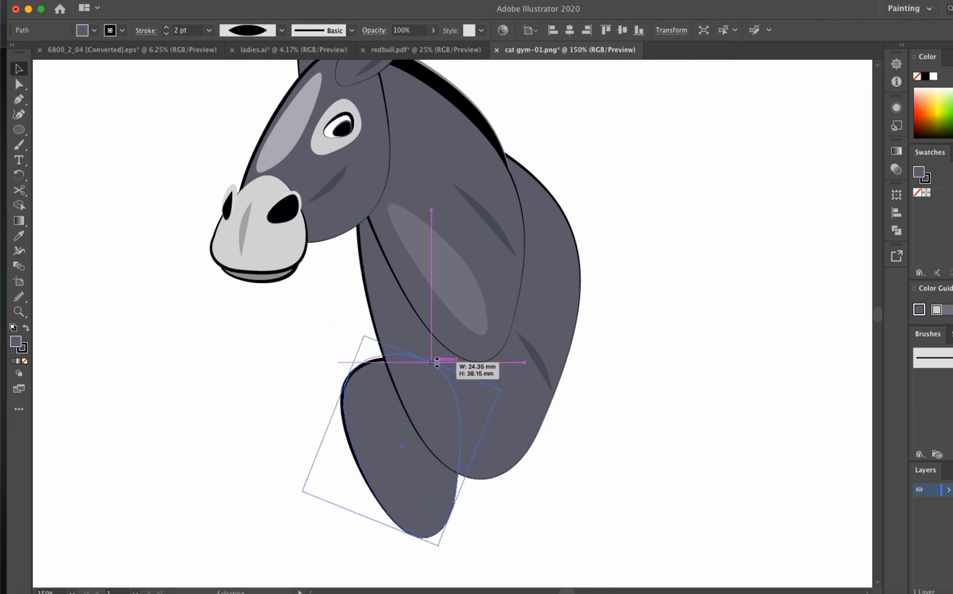
{"action": "scroll", "coordinate": [487, 451], "scroll_direction": "down", "scroll_amount": 3}
{"action": "key", "text": "super+shift+a"}
{"action": "scroll", "coordinate": [487, 432], "scroll_direction": "up", "scroll_amount": 4}
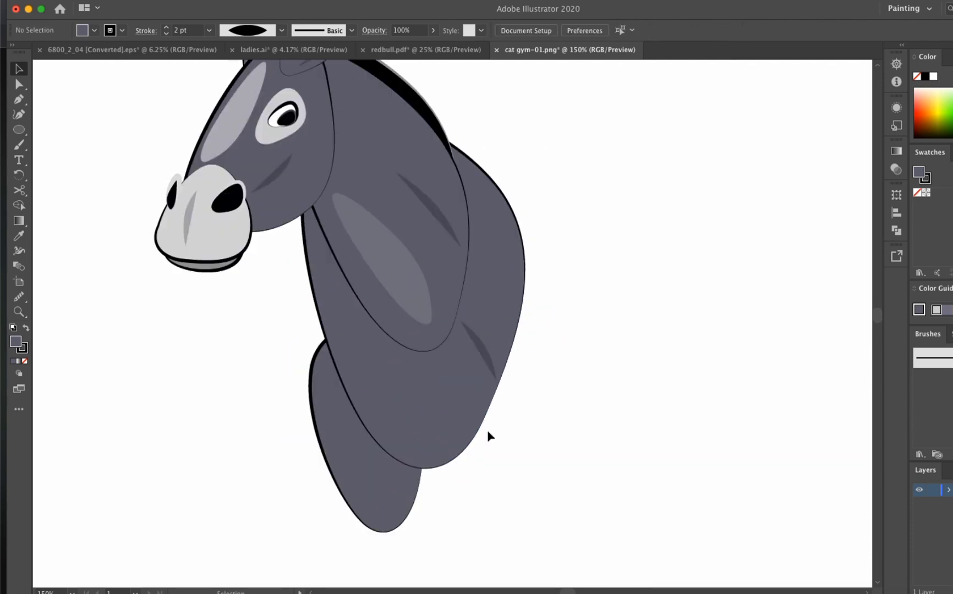
Place a smaller, rotated copy of the chest shape behind the chest's rear edge as the second upper leg
{"action": "left_click_drag", "start_coordinate": [334, 490], "coordinate": [447, 206]}
{"action": "right_click", "coordinate": [464, 213]}
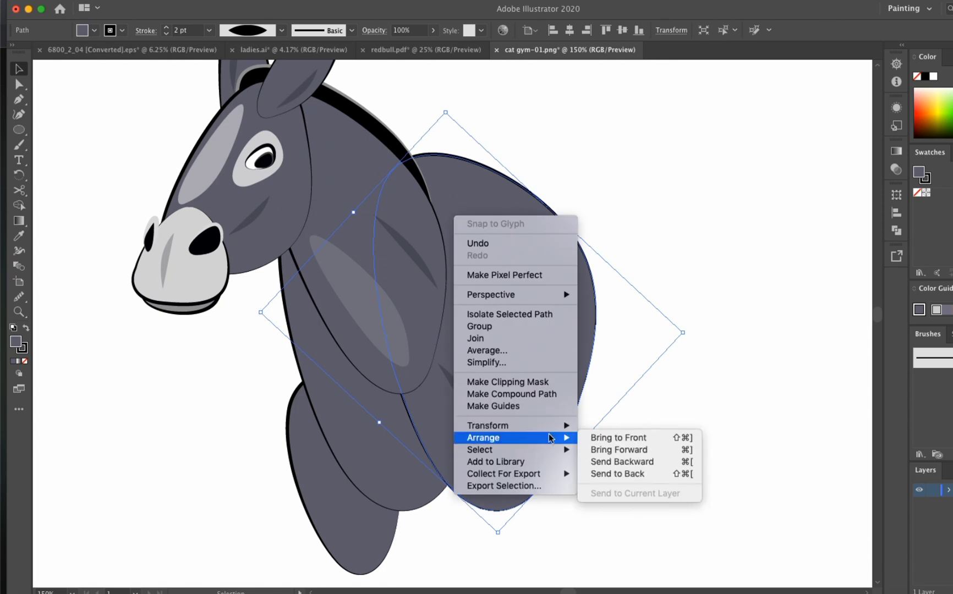
{"action": "left_click", "coordinate": [638, 494]}
{"action": "left_click_drag", "start_coordinate": [446, 113], "coordinate": [469, 332]}
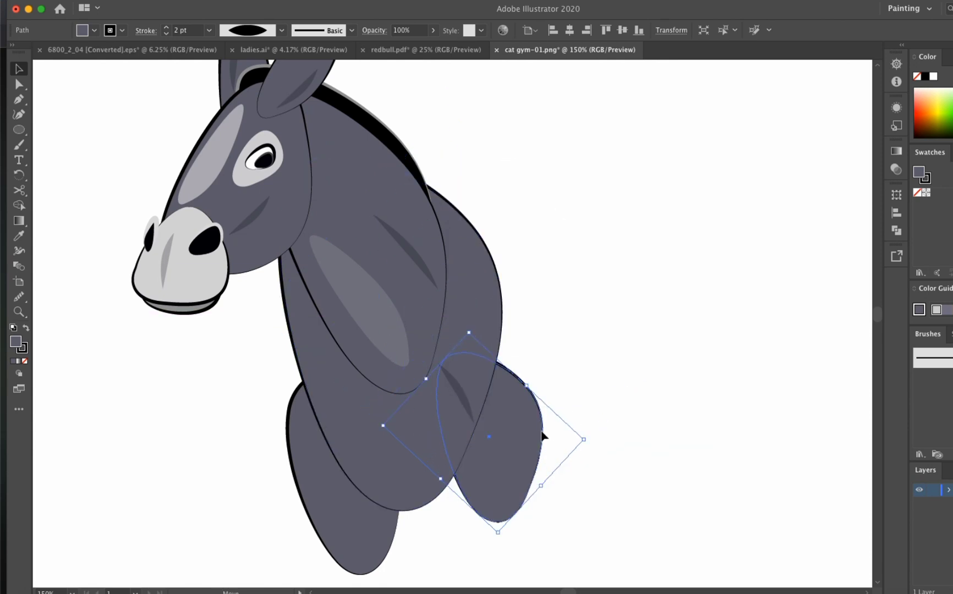
{"action": "left_click_drag", "start_coordinate": [542, 436], "coordinate": [498, 424]}
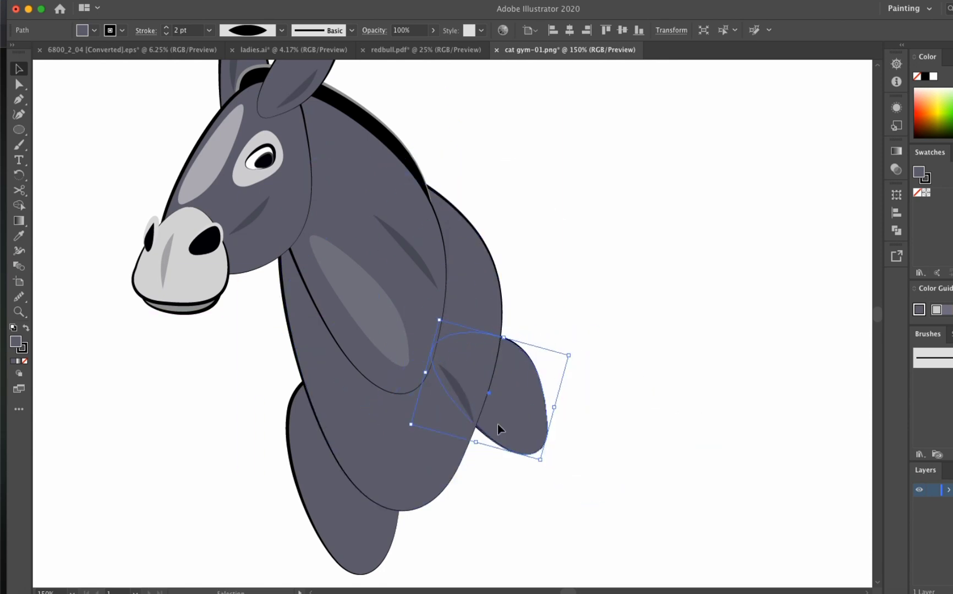
{"action": "left_click", "coordinate": [537, 470]}
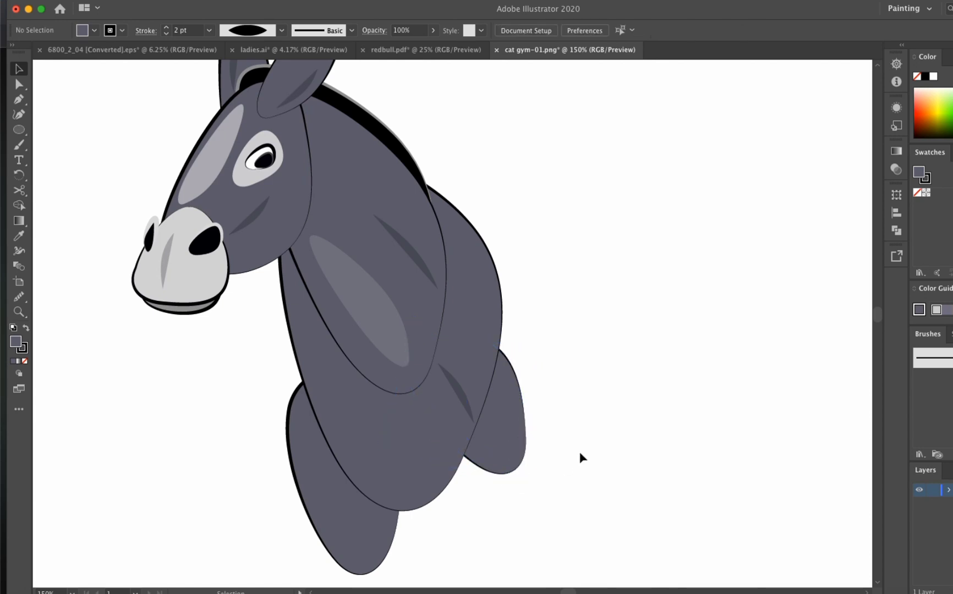
Copy the second upper leg onto the empty canvas, shrink and rotate it, and swap its fill and stroke colours for a hoof
{"action": "left_click_drag", "start_coordinate": [504, 388], "coordinate": [694, 316]}
{"action": "left_click_drag", "start_coordinate": [728, 353], "coordinate": [637, 261]}
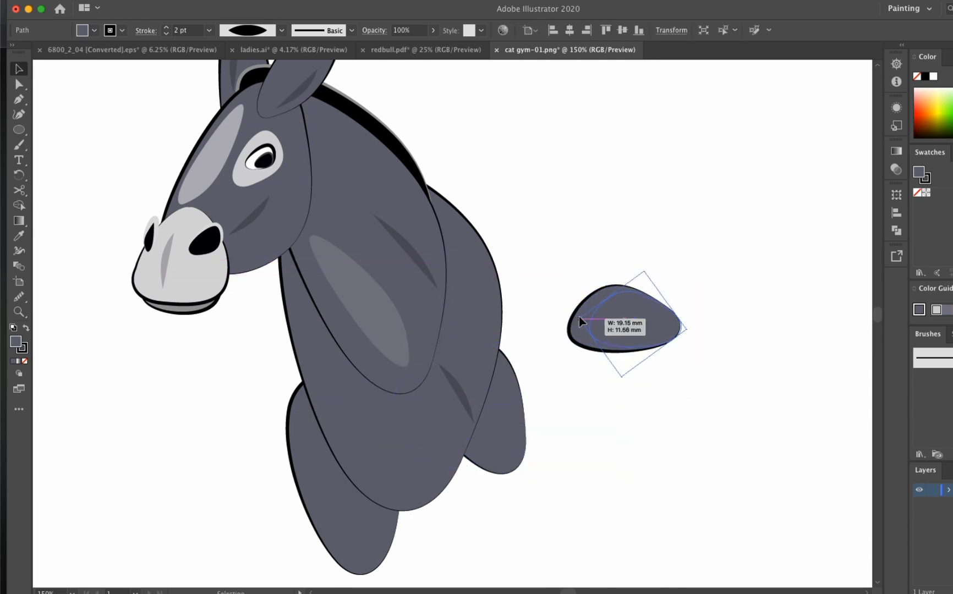
{"action": "left_click_drag", "start_coordinate": [580, 321], "coordinate": [624, 384]}
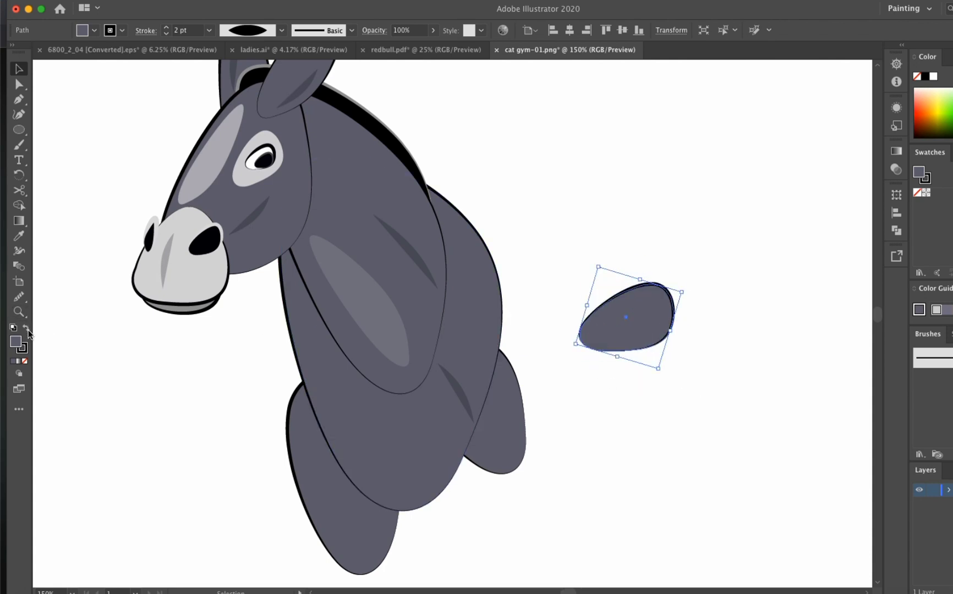
{"action": "left_click", "coordinate": [27, 329]}
Add a small grey leg segment above the black hoof, bring it to the front and overlap it with the hoof's top
{"action": "left_click_drag", "start_coordinate": [584, 342], "coordinate": [622, 277]}
{"action": "left_click_drag", "start_coordinate": [543, 230], "coordinate": [602, 329]}
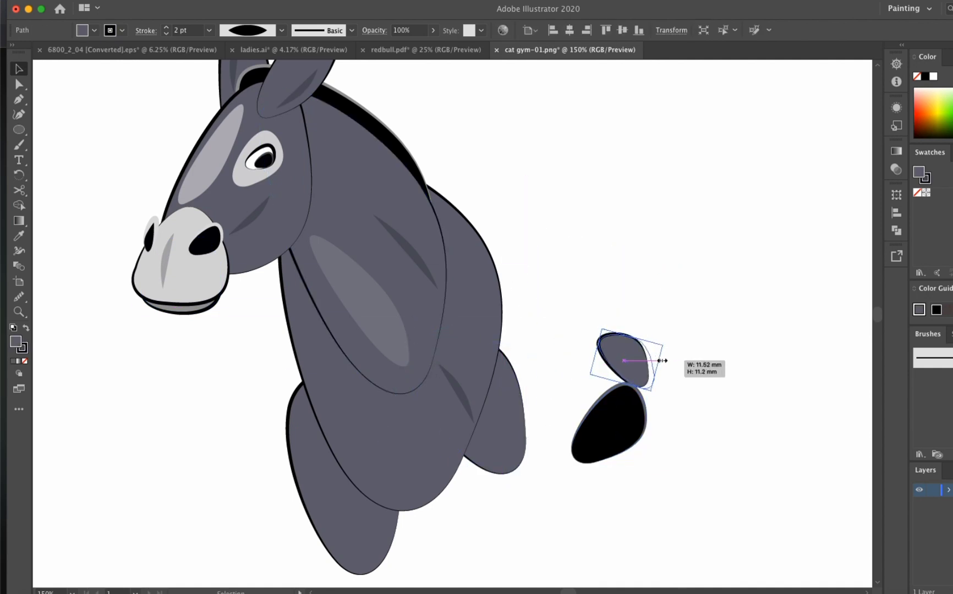
{"action": "left_click_drag", "start_coordinate": [667, 376], "coordinate": [619, 392]}
{"action": "right_click", "coordinate": [619, 388]}
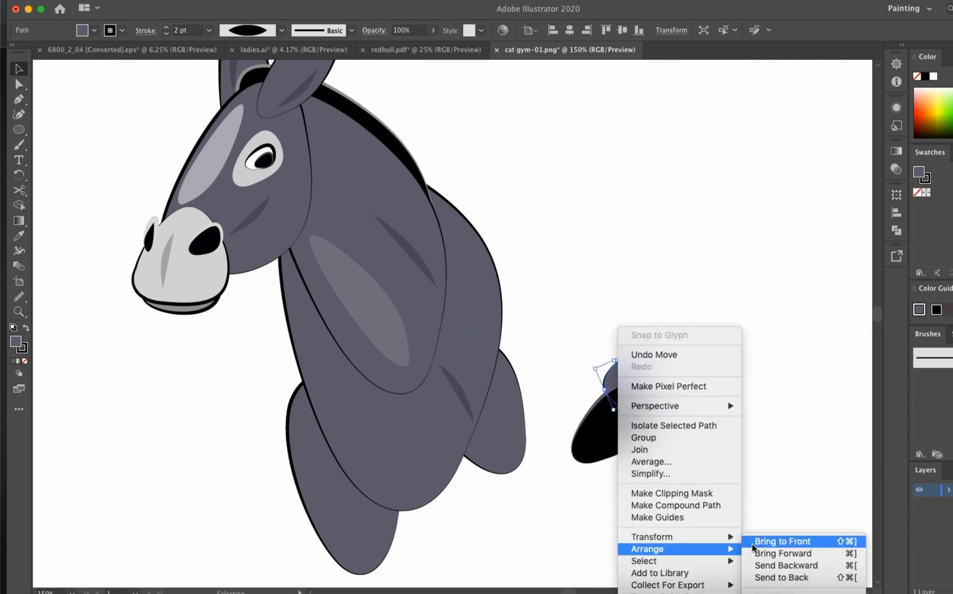
{"action": "left_click", "coordinate": [787, 543]}
{"action": "left_click", "coordinate": [715, 495]}
{"action": "left_click_drag", "start_coordinate": [646, 355], "coordinate": [674, 330]}
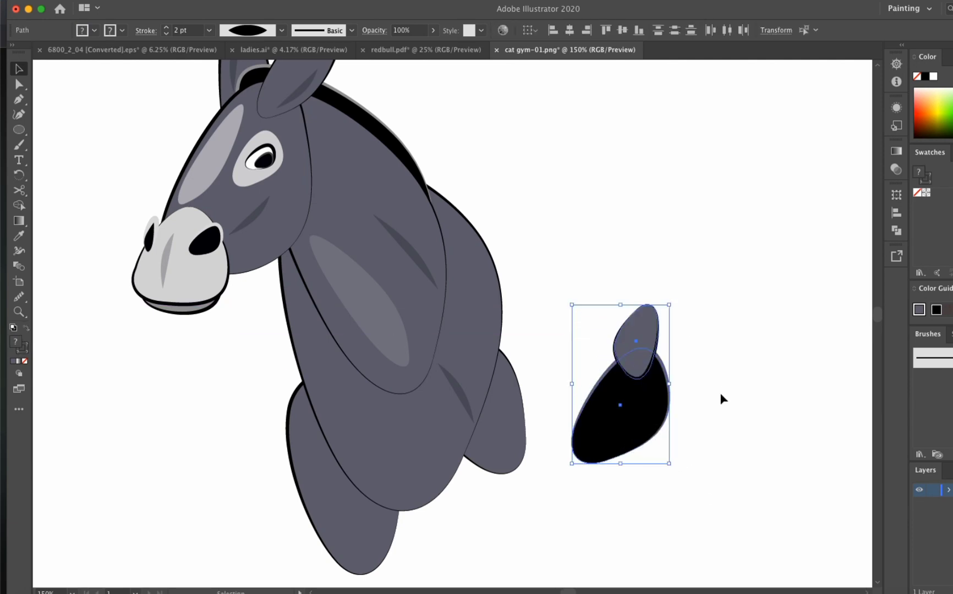
Rotate the hoof more upright and place a copy of the small grey segment between it and the upper segment
{"action": "left_click", "coordinate": [596, 455]}
{"action": "left_click_drag", "start_coordinate": [576, 452], "coordinate": [576, 447]}
{"action": "key", "text": "ctrl+v"}
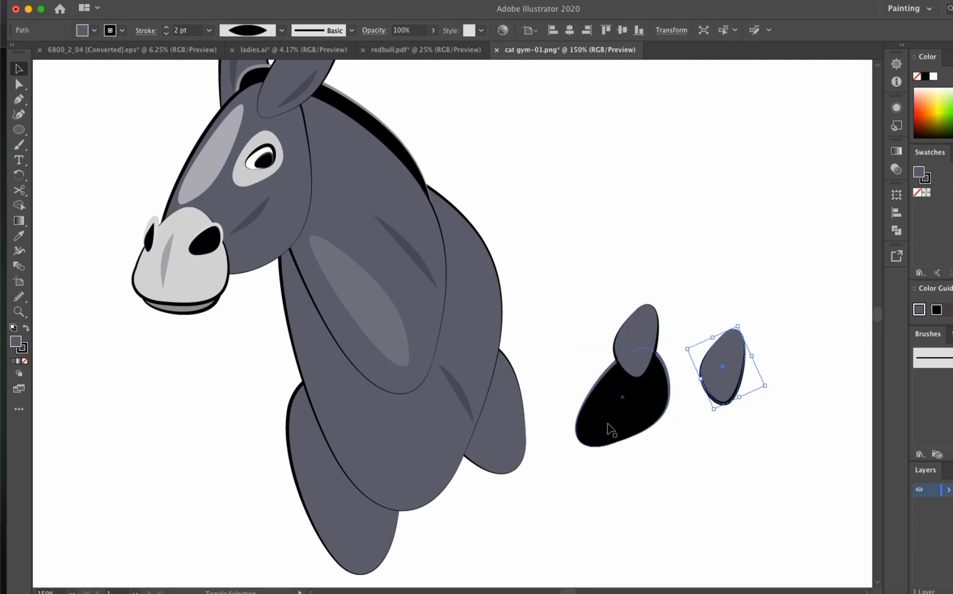
{"action": "left_click", "coordinate": [611, 430], "text": "shift"}
{"action": "left_click_drag", "start_coordinate": [666, 451], "coordinate": [575, 464]}
{"action": "left_click", "coordinate": [651, 380]}
{"action": "left_click_drag", "start_coordinate": [652, 383], "coordinate": [622, 385]}
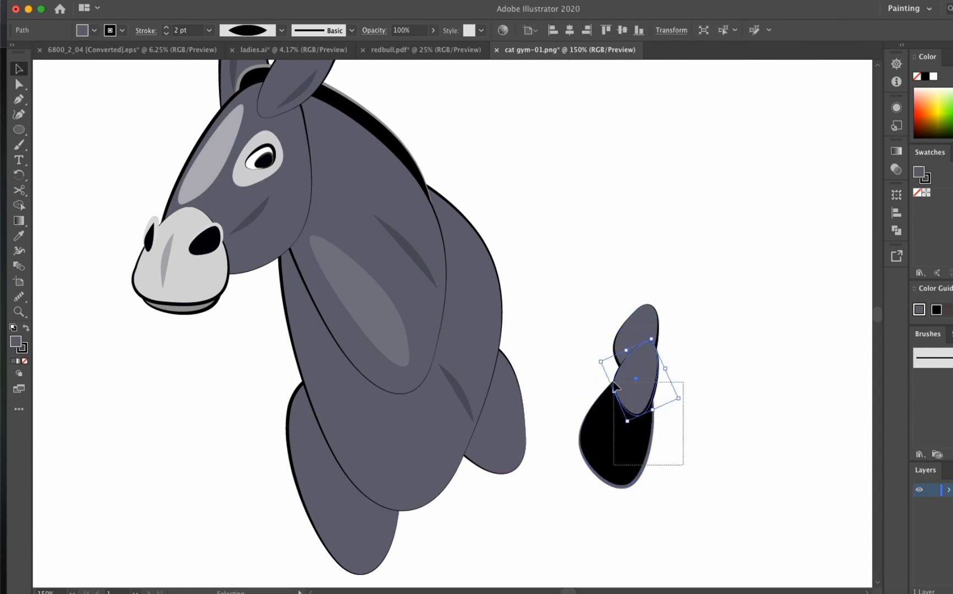
Reflect the hoof and both grey segments across the vertical axis and attach them to the second upper leg
{"action": "left_click_drag", "start_coordinate": [749, 476], "coordinate": [654, 337]}
{"action": "right_click", "coordinate": [619, 391]}
{"action": "mouse_move", "coordinate": [652, 537]}
{"action": "left_click", "coordinate": [762, 537]}
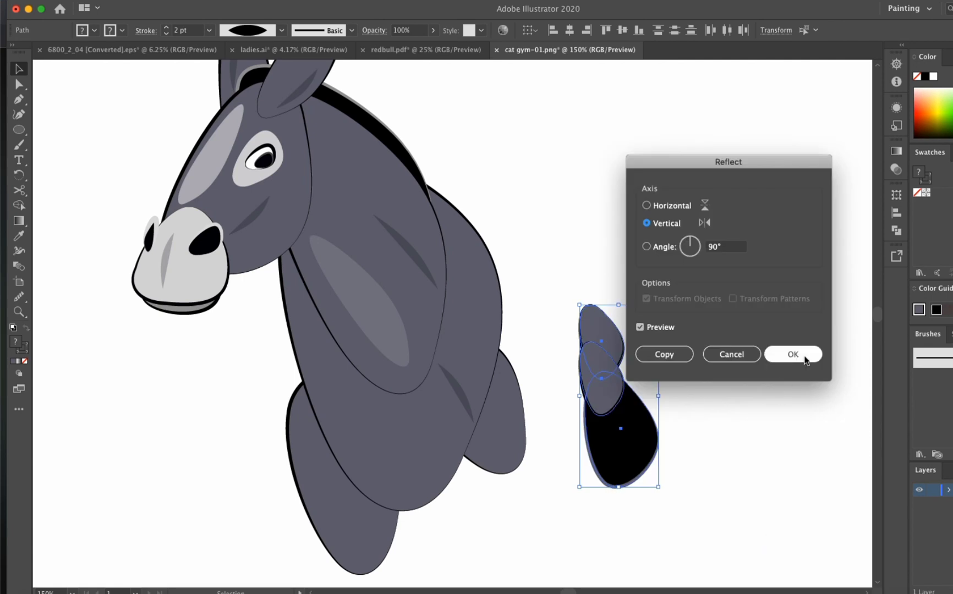
{"action": "left_click", "coordinate": [792, 355]}
{"action": "left_click_drag", "start_coordinate": [608, 427], "coordinate": [531, 469]}
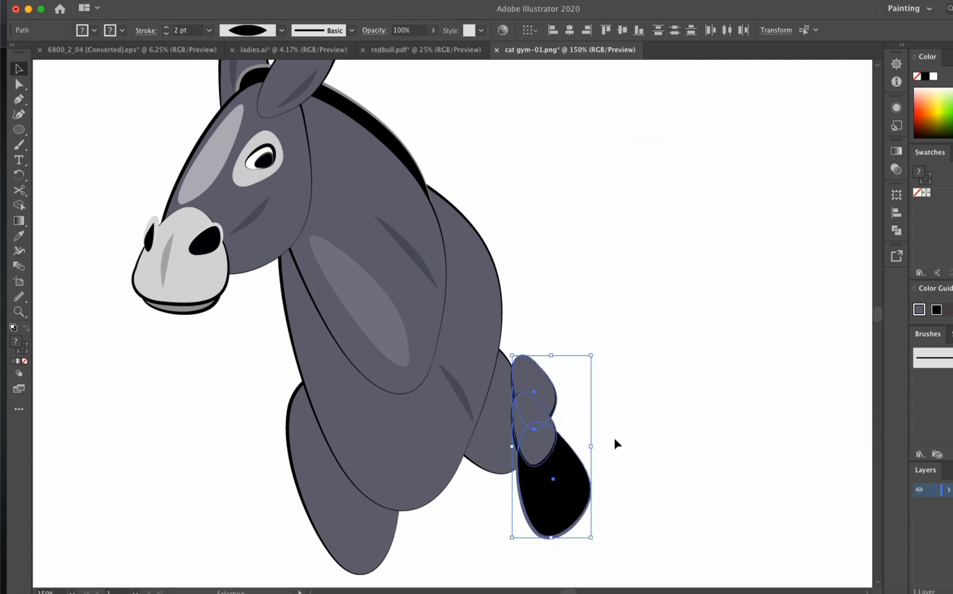
{"action": "left_click_drag", "start_coordinate": [542, 418], "coordinate": [539, 430]}
{"action": "left_click", "coordinate": [646, 416]}
Rotate the hoof and grey segments so the hoof tilts inward, then fit them closely against the upper leg
{"action": "scroll", "coordinate": [645, 416], "scroll_direction": "down", "scroll_amount": 3}
{"action": "scroll", "coordinate": [645, 416], "scroll_direction": "up", "scroll_amount": 2}
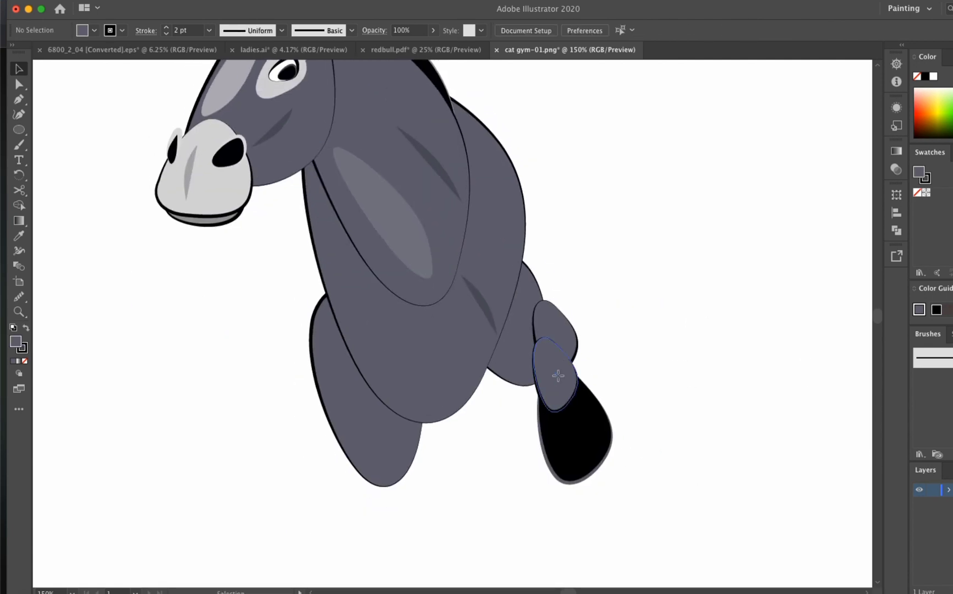
{"action": "left_click_drag", "start_coordinate": [558, 374], "coordinate": [555, 366]}
{"action": "left_click", "coordinate": [638, 348]}
{"action": "scroll", "coordinate": [639, 348], "scroll_direction": "up", "scroll_amount": 2}
{"action": "left_click_drag", "start_coordinate": [603, 463], "coordinate": [581, 394]}
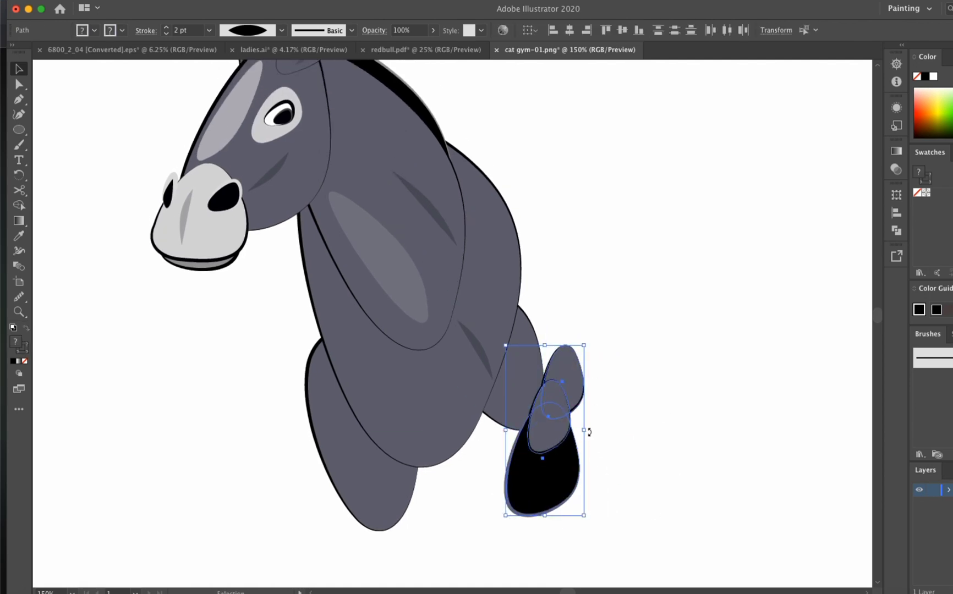
{"action": "left_click_drag", "start_coordinate": [587, 339], "coordinate": [595, 320]}
{"action": "left_click", "coordinate": [639, 376]}
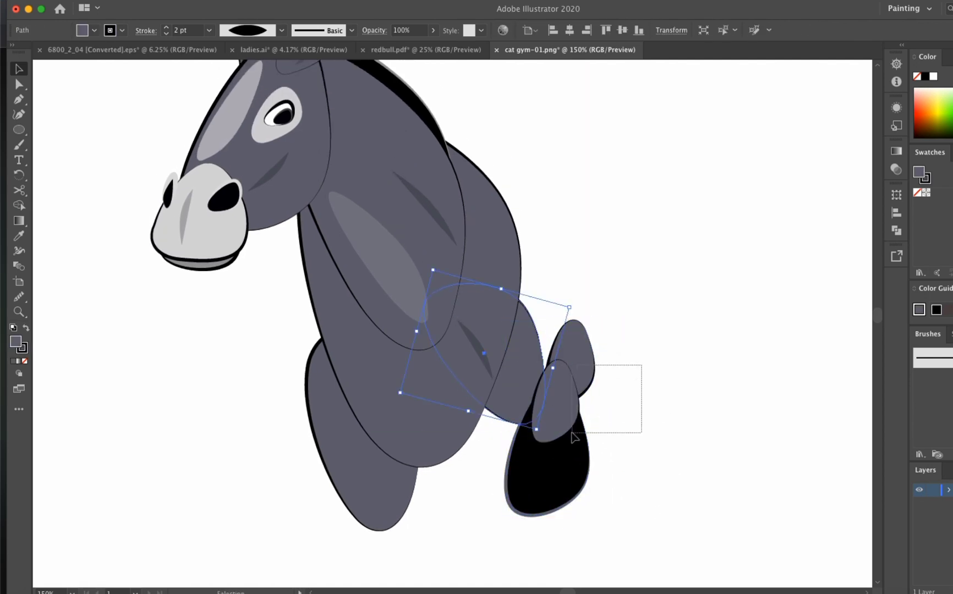
{"action": "left_click_drag", "start_coordinate": [575, 398], "coordinate": [547, 412]}
{"action": "left_click", "coordinate": [598, 400]}
{"action": "scroll", "coordinate": [670, 344], "scroll_direction": "up", "scroll_amount": 2}
{"action": "scroll", "coordinate": [671, 345], "scroll_direction": "left", "scroll_amount": 3}
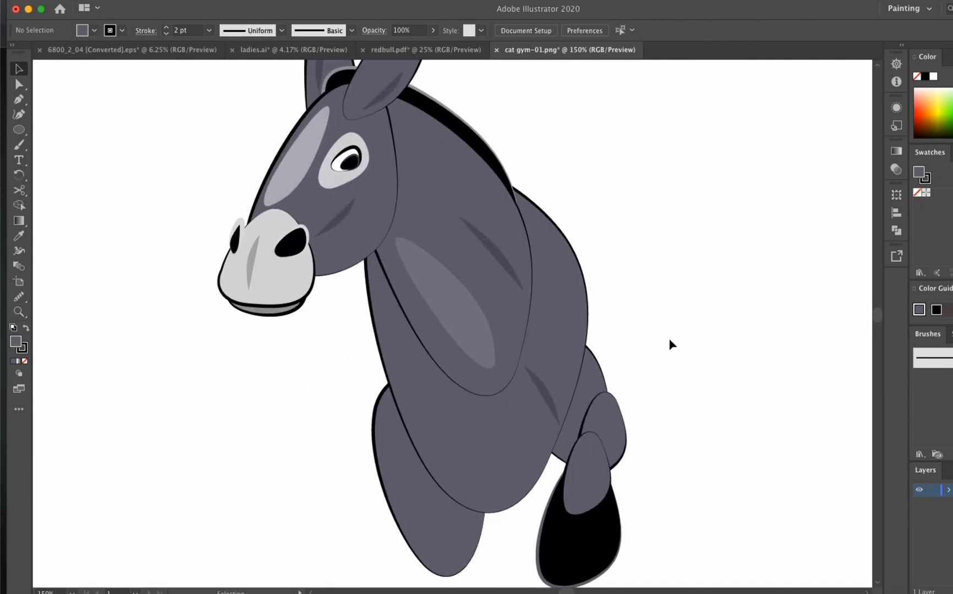
Select the entire leg with the hoof and stretch it slightly taller and wider
{"action": "key", "text": "super+minus"}
{"action": "key", "text": "super+minus"}
{"action": "left_click", "coordinate": [361, 372]}
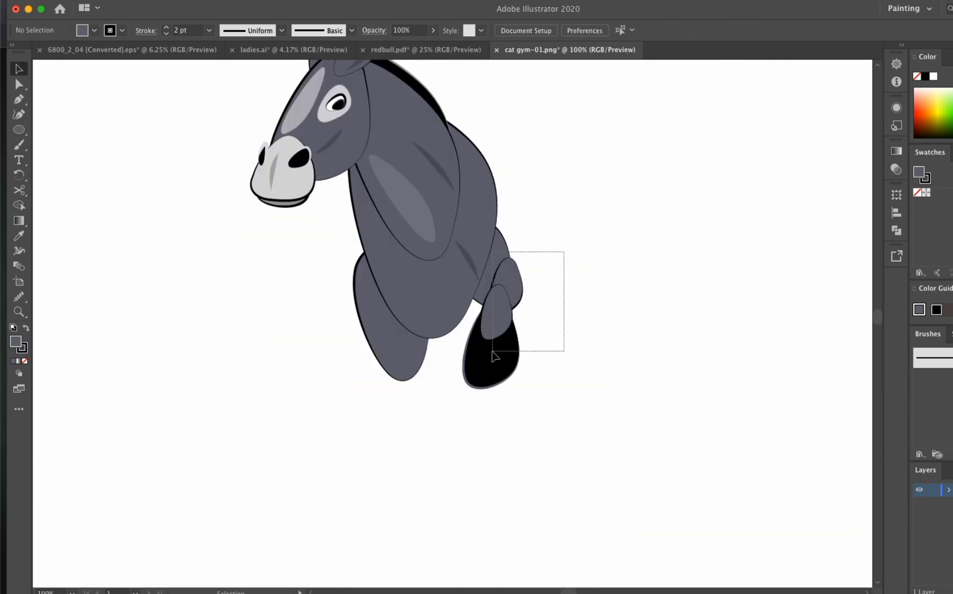
{"action": "left_click_drag", "start_coordinate": [493, 353], "coordinate": [493, 353]}
{"action": "left_click_drag", "start_coordinate": [528, 213], "coordinate": [529, 198]}
{"action": "left_click_drag", "start_coordinate": [536, 293], "coordinate": [543, 294]}
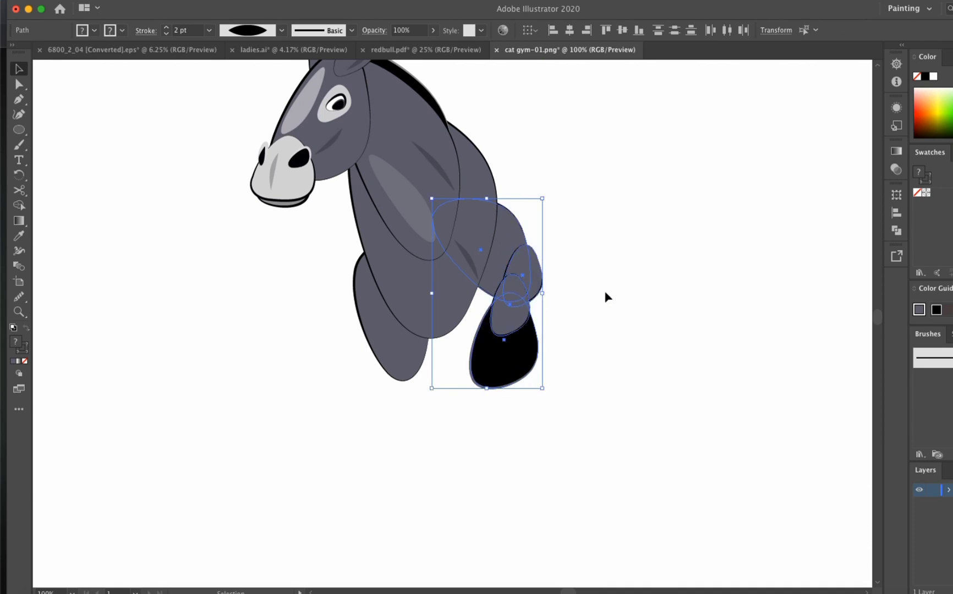
{"action": "left_click", "coordinate": [604, 290]}
Nudge the front upper leg inward and place a larger copy behind it, tilted forward below the muzzle
{"action": "scroll", "coordinate": [604, 290], "scroll_direction": "up", "scroll_amount": 3}
{"action": "left_click_drag", "start_coordinate": [408, 385], "coordinate": [357, 420]}
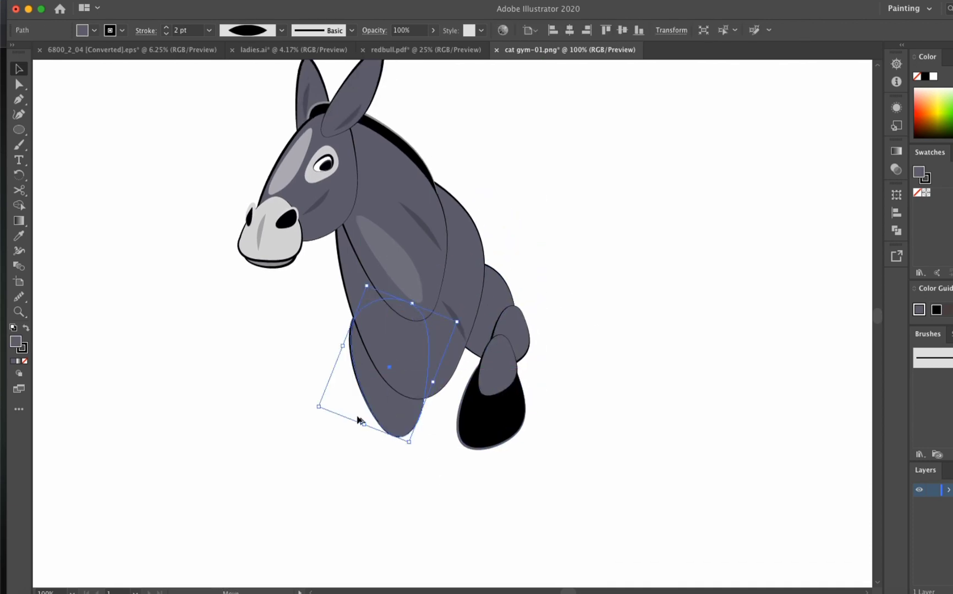
{"action": "right_click", "coordinate": [357, 420]}
{"action": "mouse_move", "coordinate": [385, 536]}
{"action": "left_click", "coordinate": [440, 491]}
{"action": "left_click_drag", "start_coordinate": [297, 390], "coordinate": [336, 464]}
{"action": "scroll", "coordinate": [336, 464], "scroll_direction": "up", "scroll_amount": 3}
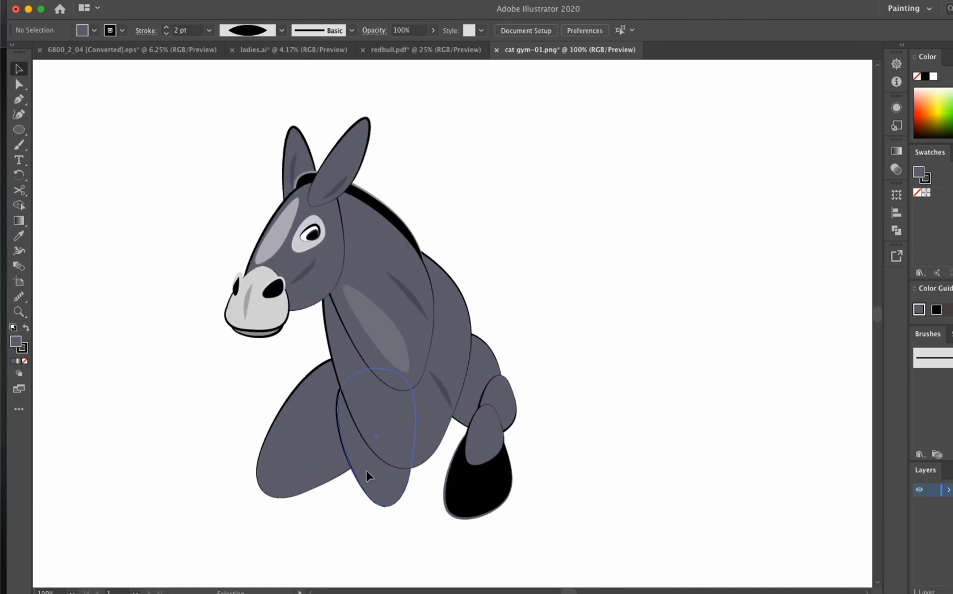
Copy the dark chest crease onto the black hoof, angle it upright, bring it to front and recolour it with the face highlight's light grey
{"action": "key", "text": "super+equal"}
{"action": "scroll", "coordinate": [464, 379], "scroll_direction": "up", "scroll_amount": 2}
{"action": "left_click_drag", "start_coordinate": [358, 291], "coordinate": [404, 437]}
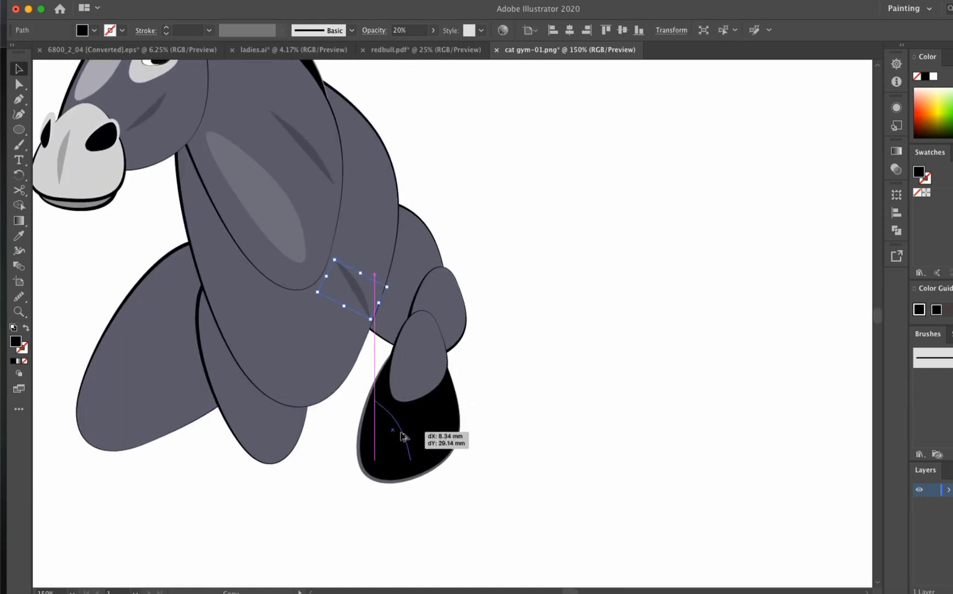
{"action": "right_click", "coordinate": [335, 460]}
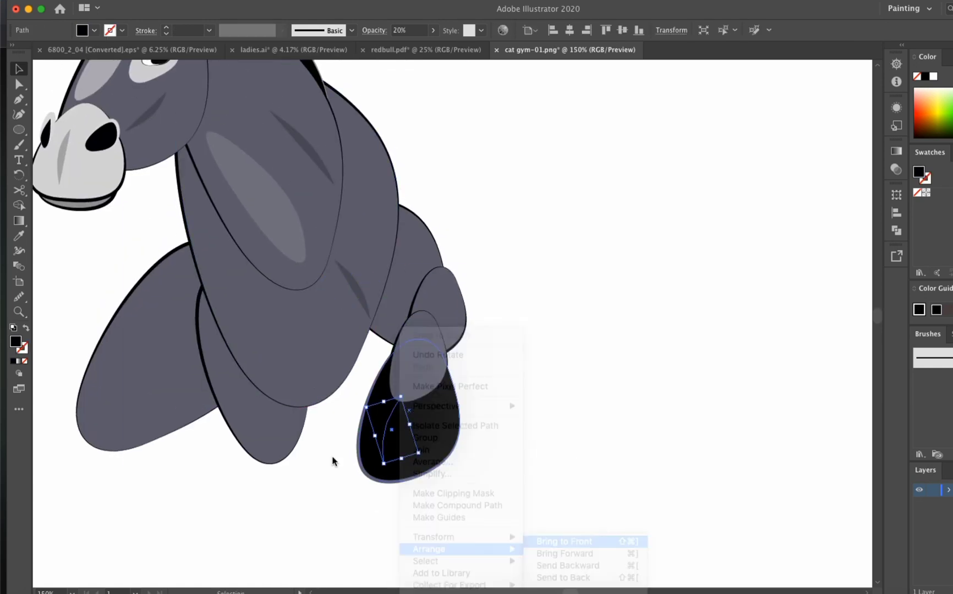
{"action": "key", "text": "i"}
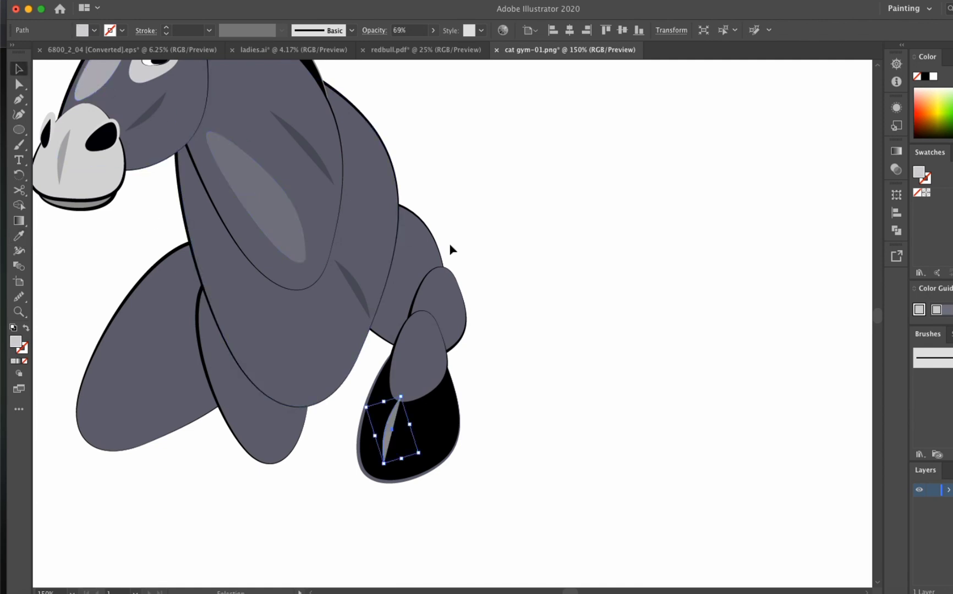
Fit the light grey sliver along the hoof's outer edge as a highlight and lower its opacity to 52%
{"action": "left_click_drag", "start_coordinate": [424, 477], "coordinate": [432, 463]}
{"action": "left_click", "coordinate": [524, 494]}
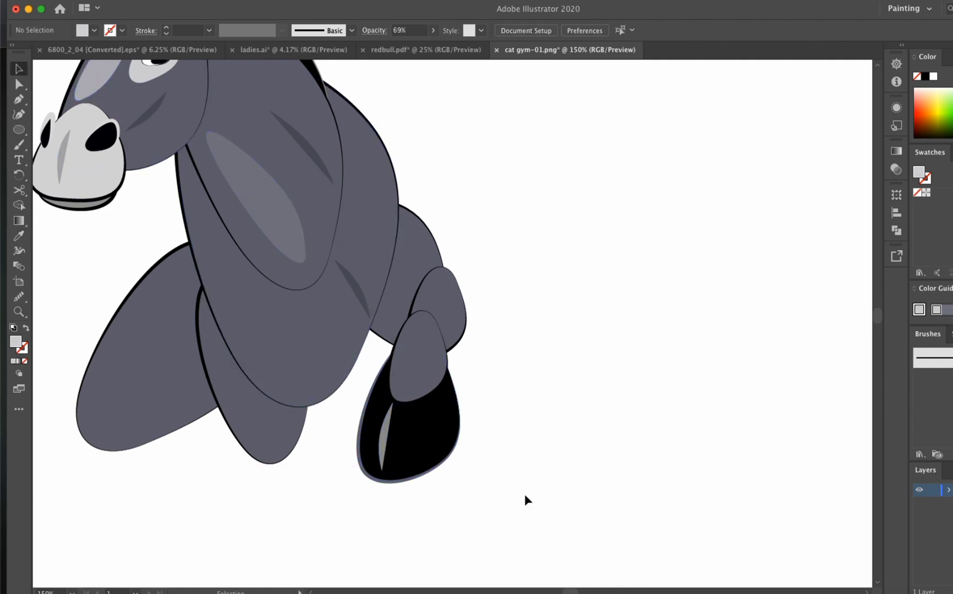
{"action": "key", "text": "super+minus"}
{"action": "key", "text": "super+minus"}
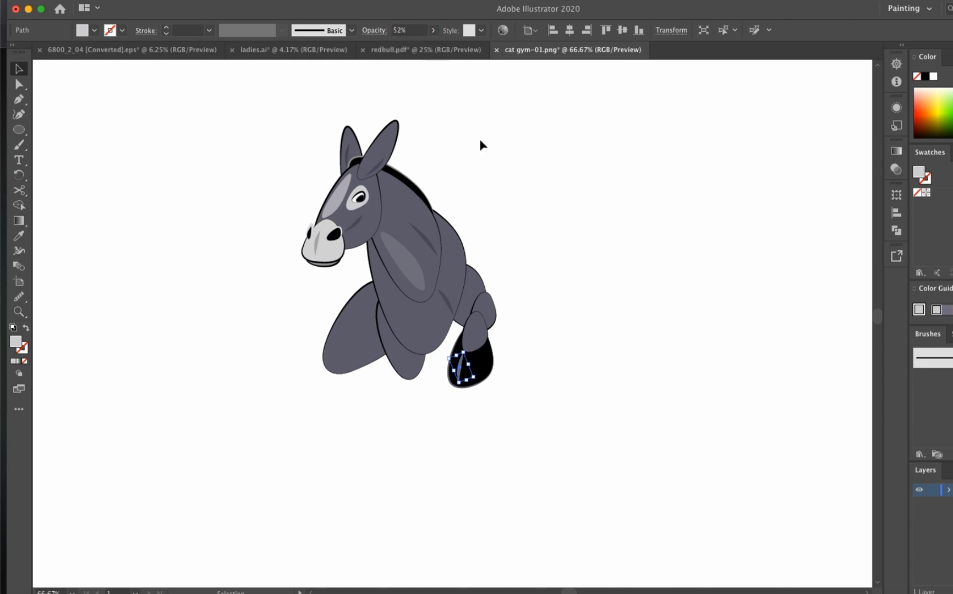
{"action": "left_click", "coordinate": [481, 145]}
Select the whole lighter grey donkey and position it beside the first one so the two face away from each other
{"action": "scroll", "coordinate": [512, 175], "scroll_direction": "up", "scroll_amount": 3}
{"action": "left_click_drag", "start_coordinate": [617, 159], "coordinate": [241, 504]}
{"action": "left_click_drag", "start_coordinate": [393, 190], "coordinate": [394, 206]}
{"action": "left_click", "coordinate": [447, 188]}
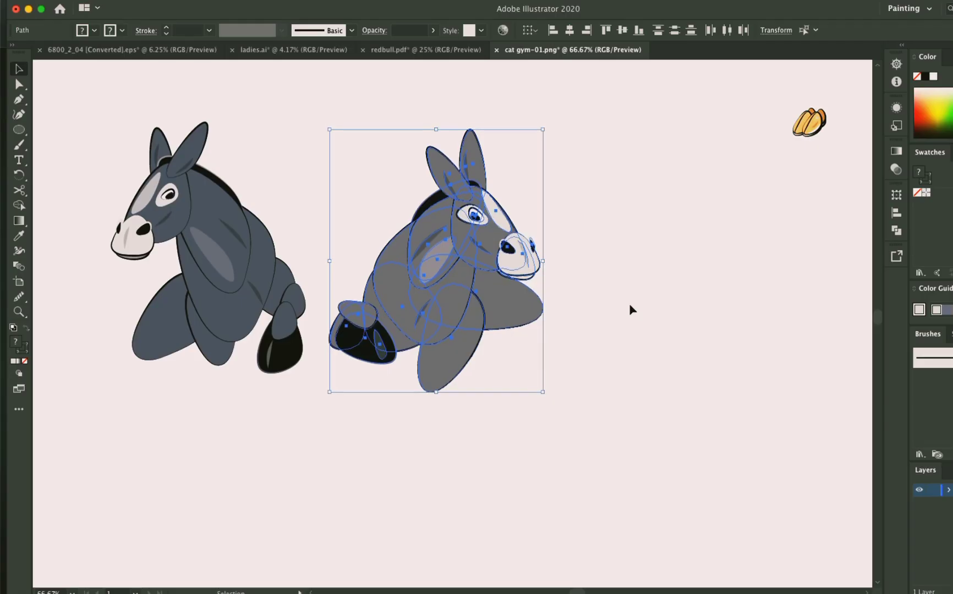
{"action": "left_click", "coordinate": [630, 307]}
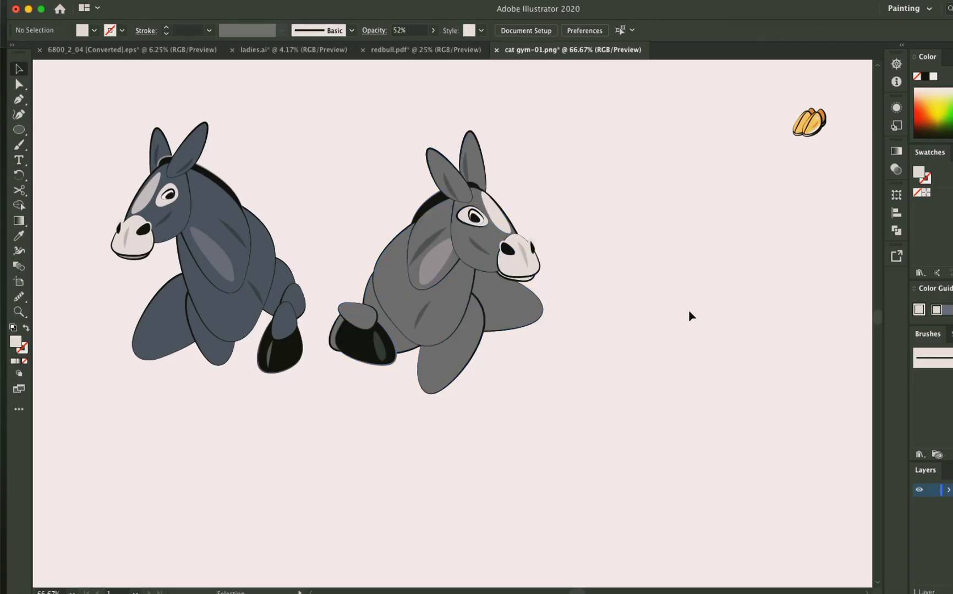
{"action": "scroll", "coordinate": [199, 267], "scroll_direction": "left", "scroll_amount": 3}
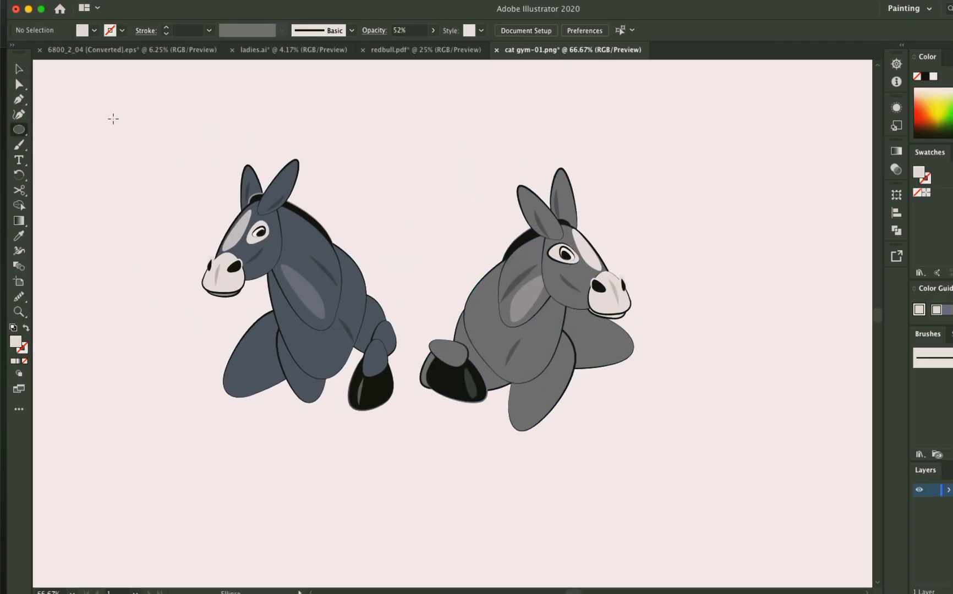
Draw an ellipse about 242 by 211 mm around both donkeys and send it to the back
{"action": "scroll", "coordinate": [206, 130], "scroll_direction": "up", "scroll_amount": 2}
{"action": "left_click_drag", "start_coordinate": [166, 66], "coordinate": [684, 520]}
{"action": "right_click", "coordinate": [470, 368]}
{"action": "mouse_move", "coordinate": [575, 560]}
{"action": "left_click", "coordinate": [633, 585]}
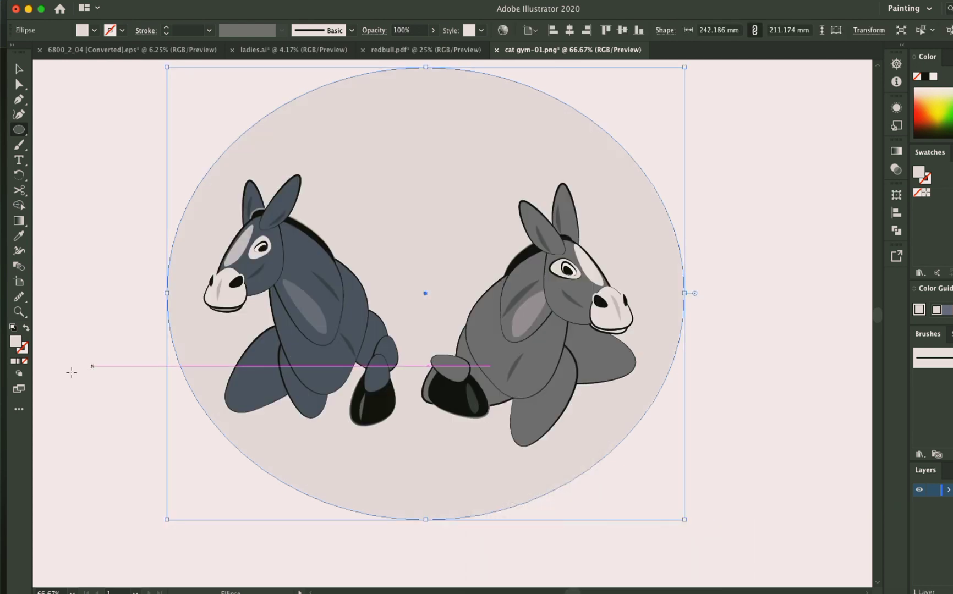
Fill the background ellipse behind the donkeys with light pink
{"action": "double_click", "coordinate": [15, 343]}
{"action": "left_click", "coordinate": [877, 356]}
{"action": "key", "text": "Return"}
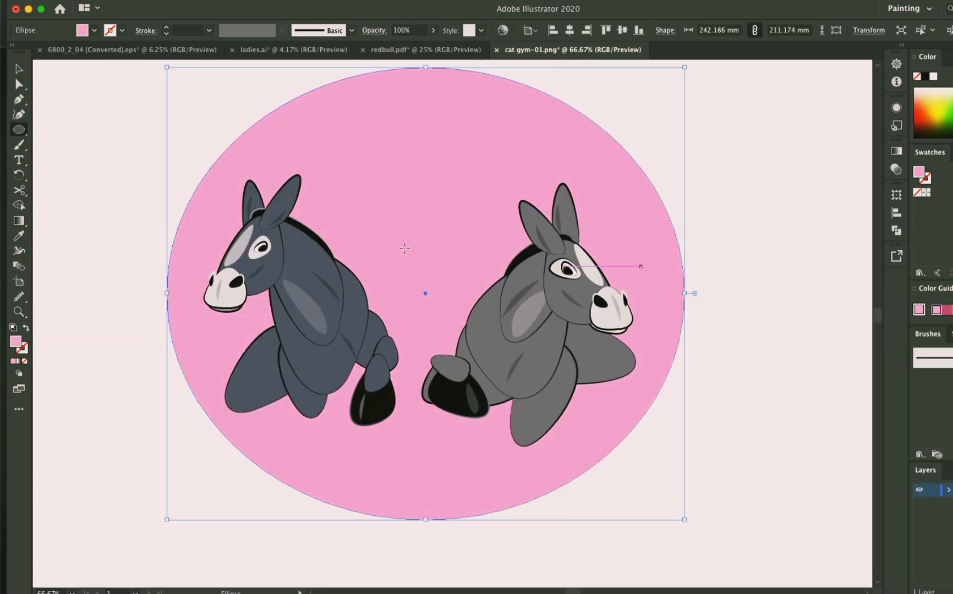
{"action": "left_click", "coordinate": [62, 160]}
{"action": "scroll", "coordinate": [362, 319], "scroll_direction": "up", "scroll_amount": 3}
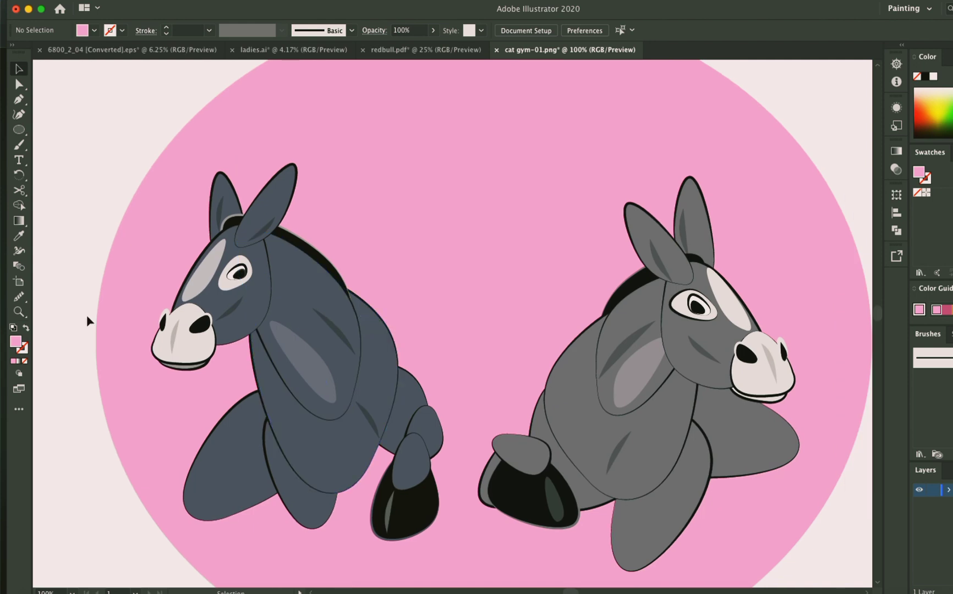
{"action": "scroll", "coordinate": [87, 321], "scroll_direction": "down", "scroll_amount": 3}
{"action": "scroll", "coordinate": [193, 315], "scroll_direction": "right", "scroll_amount": 3}
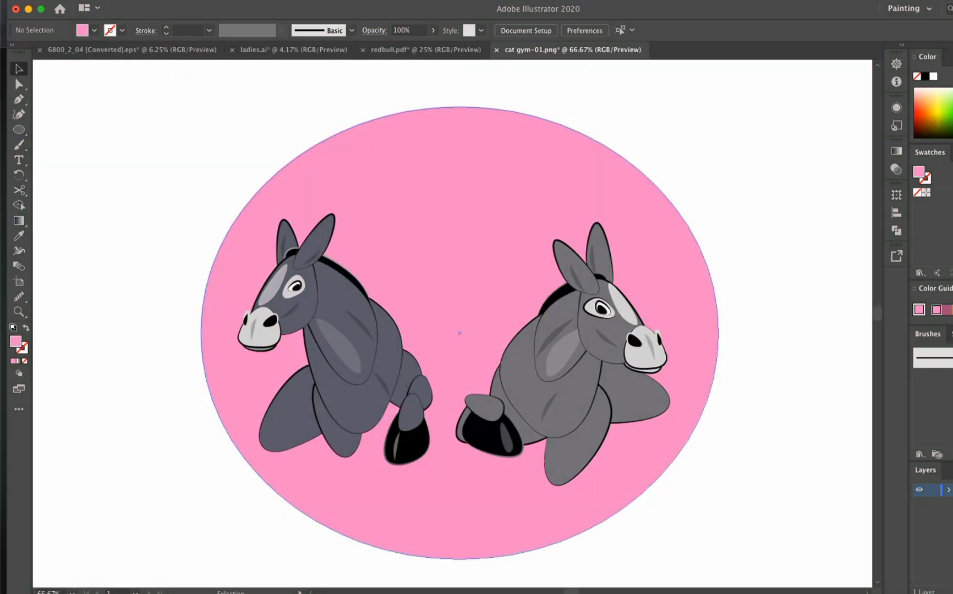